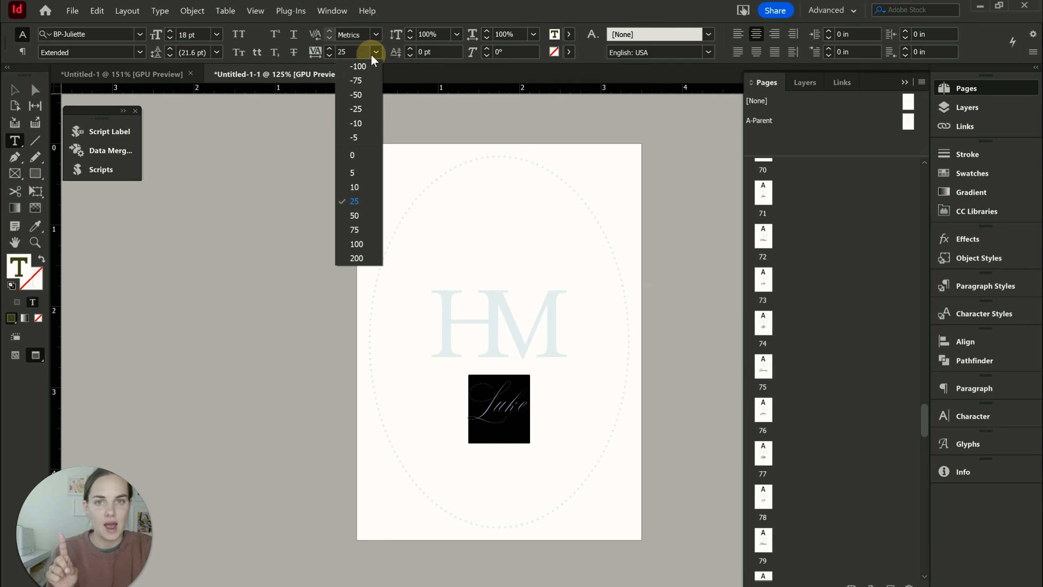
Inspect the letter spacing of the script guest name on the merged card up close.
{"action": "left_click", "coordinate": [527, 419]}
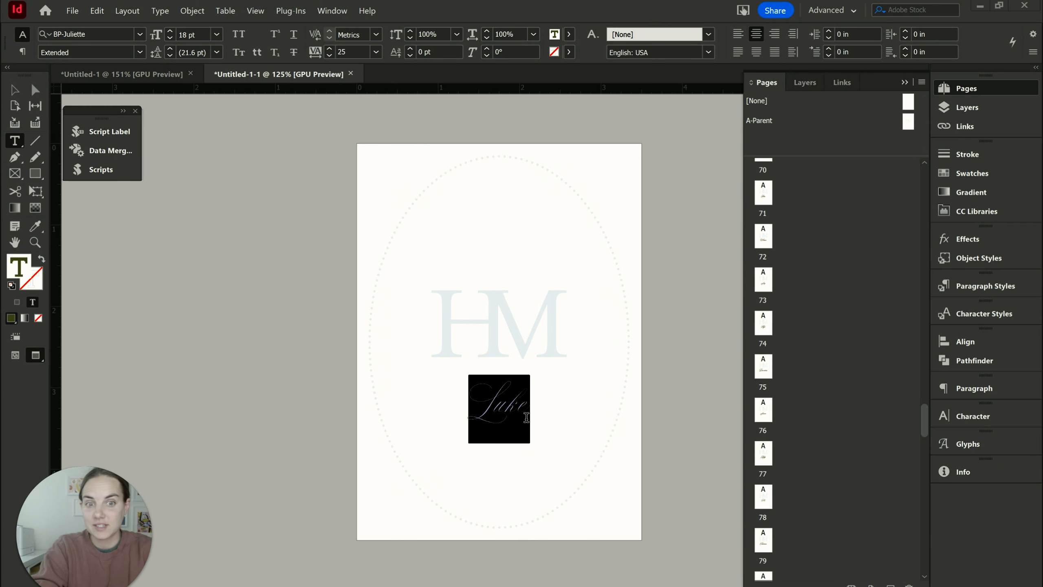
{"action": "left_click", "coordinate": [527, 418]}
{"action": "key", "text": "ctrl+equal"}
{"action": "key", "text": "ctrl+equal"}
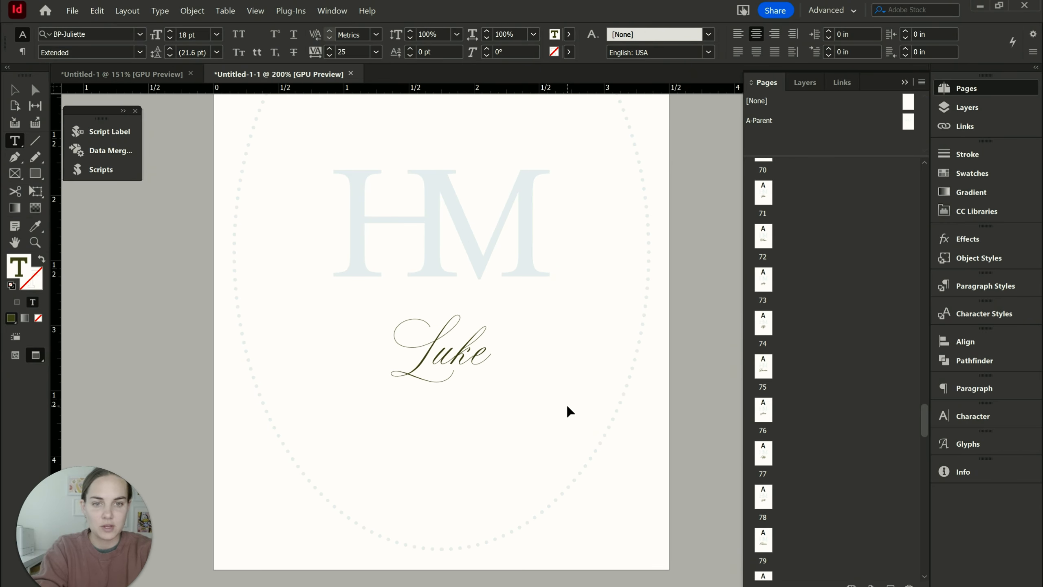
{"action": "key", "text": "ctrl+equal"}
{"action": "key", "text": "ctrl+equal"}
{"action": "key", "text": "ctrl+equal"}
{"action": "key", "text": "ctrl+equal"}
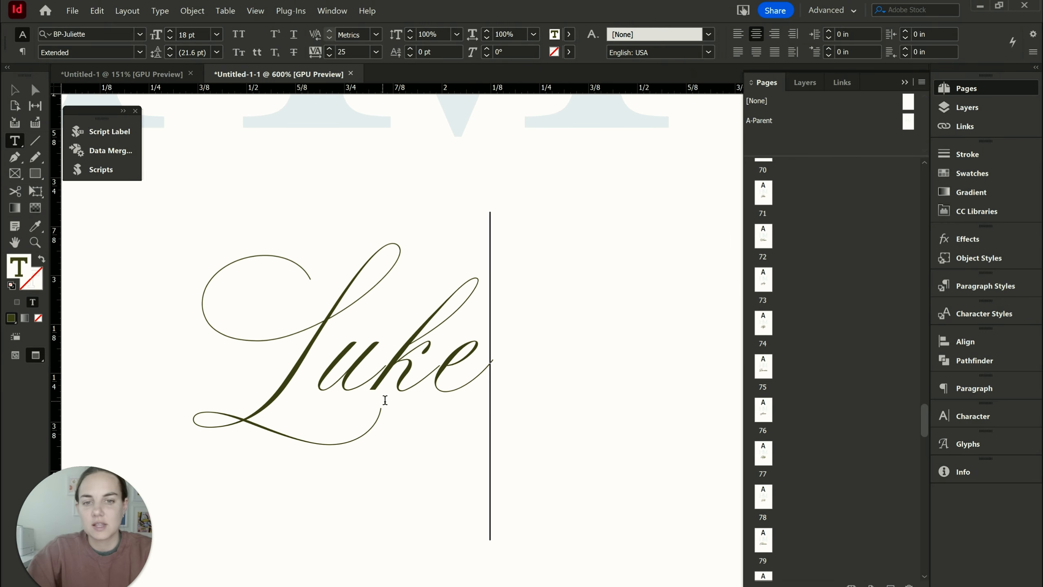
{"action": "left_click", "coordinate": [388, 368]}
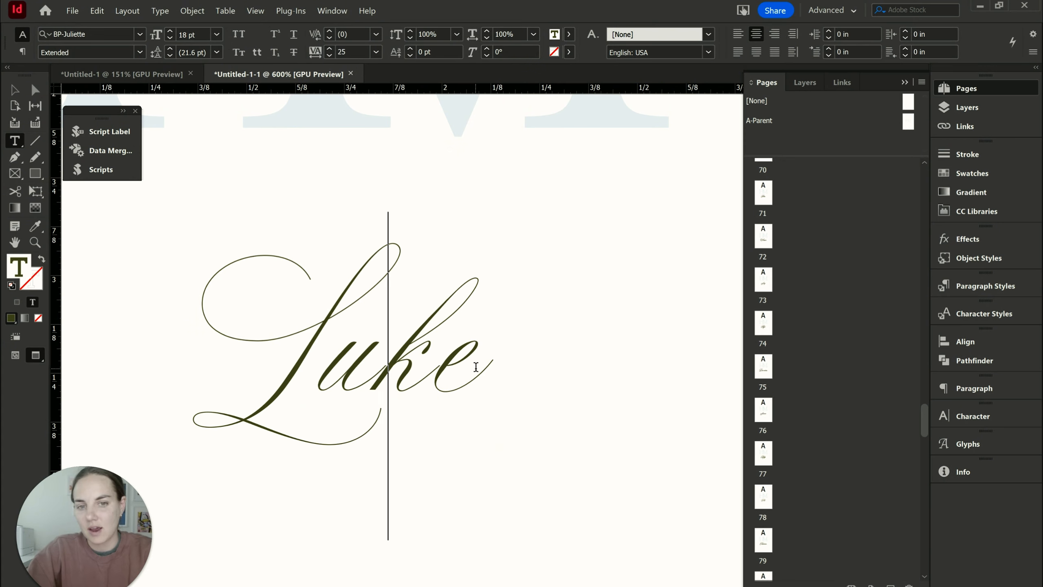
{"action": "key", "text": "ctrl+0"}
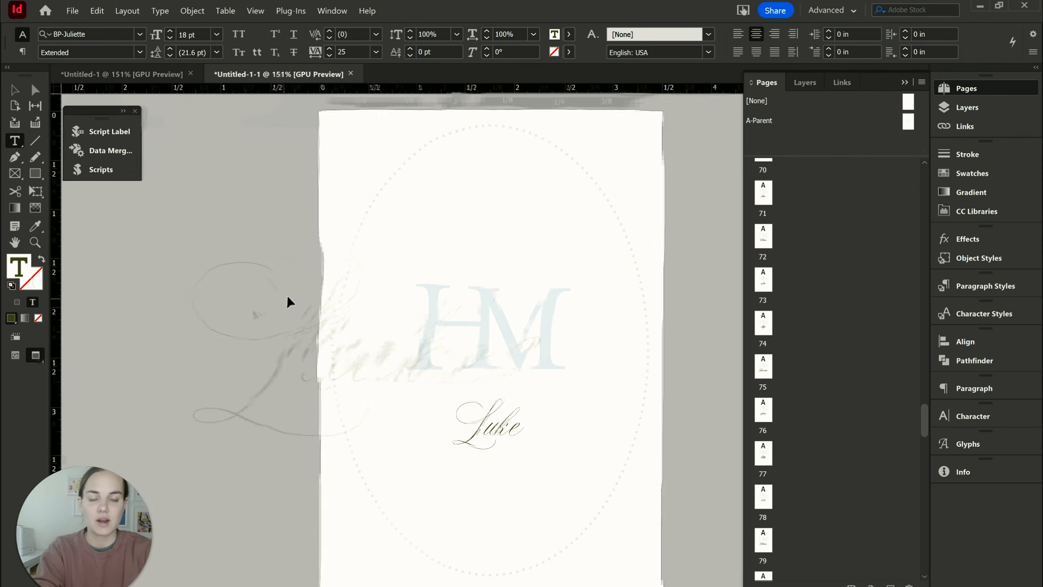
In the Untitled-1 setup file, set the tracking of the script name placeholder to 0.
{"action": "left_click", "coordinate": [156, 77]}
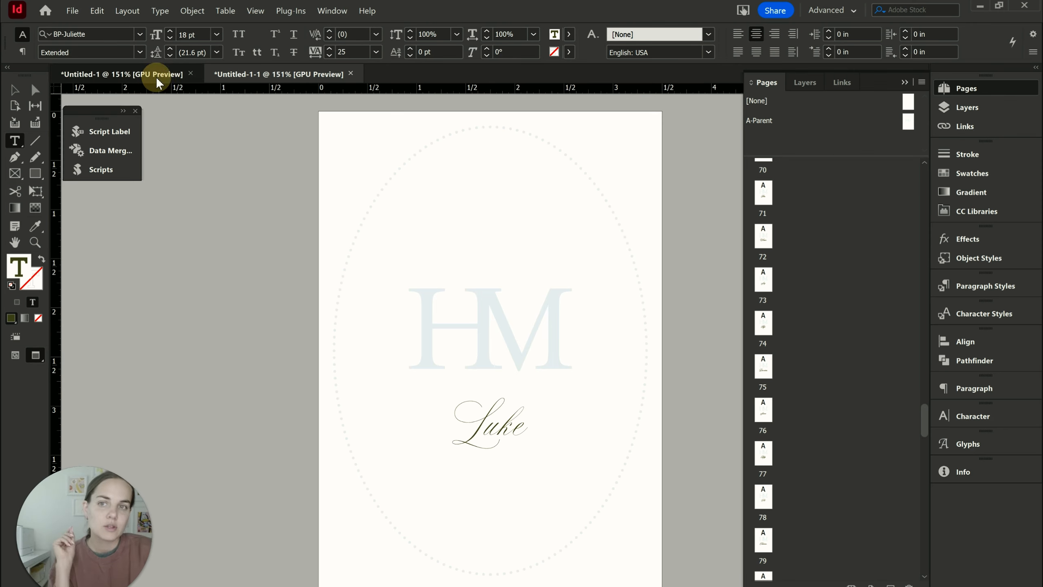
{"action": "left_click_drag", "start_coordinate": [365, 400], "coordinate": [632, 400]}
{"action": "left_click", "coordinate": [377, 51]}
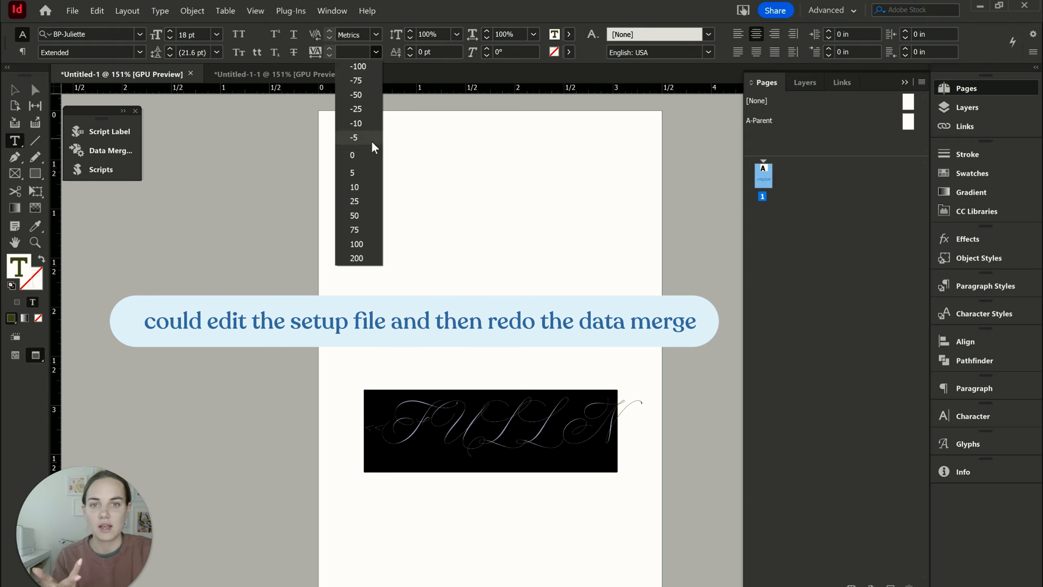
{"action": "left_click", "coordinate": [367, 150]}
{"action": "left_click", "coordinate": [422, 277]}
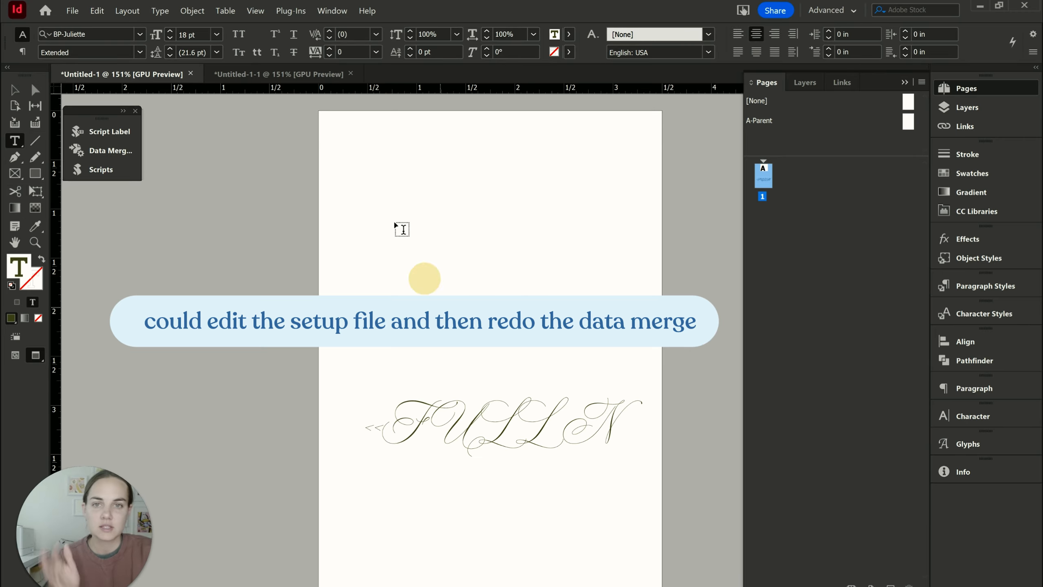
Return to the merged document Untitled-1-1 and open Find/Change with the text cursor in the guest name.
{"action": "left_click", "coordinate": [279, 69]}
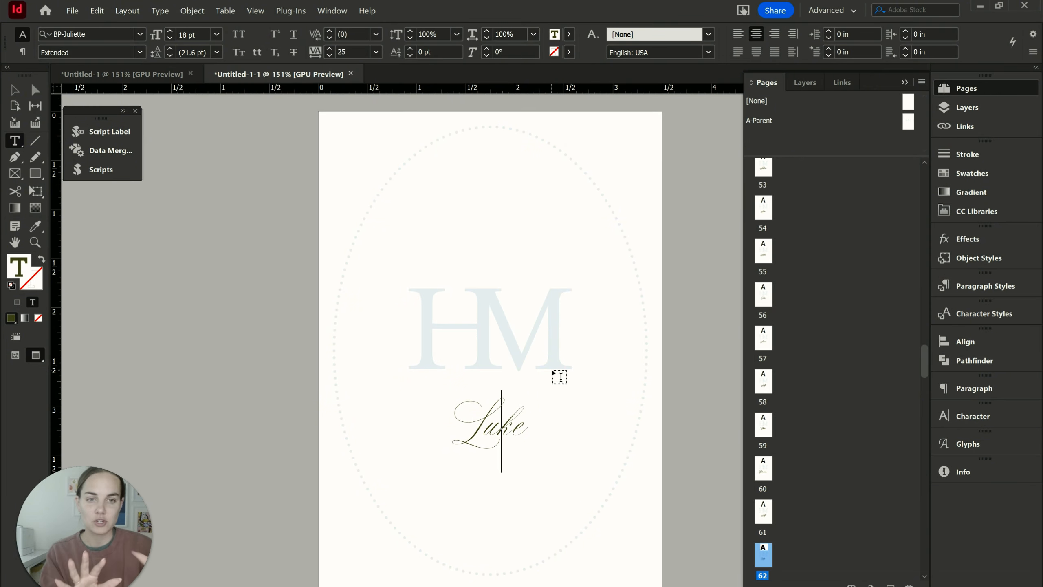
{"action": "left_click", "coordinate": [538, 438]}
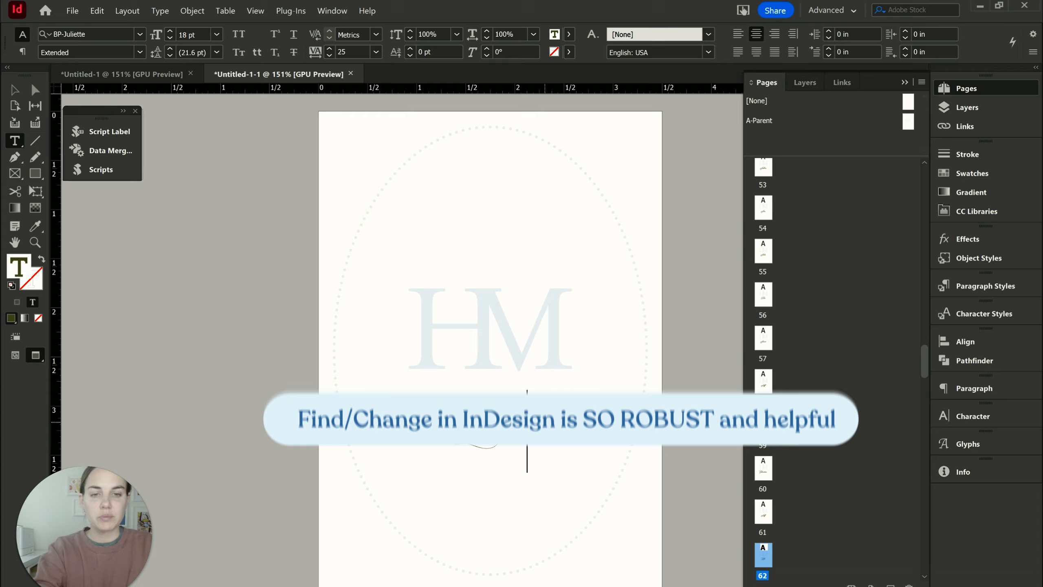
{"action": "key", "text": "ctrl+f"}
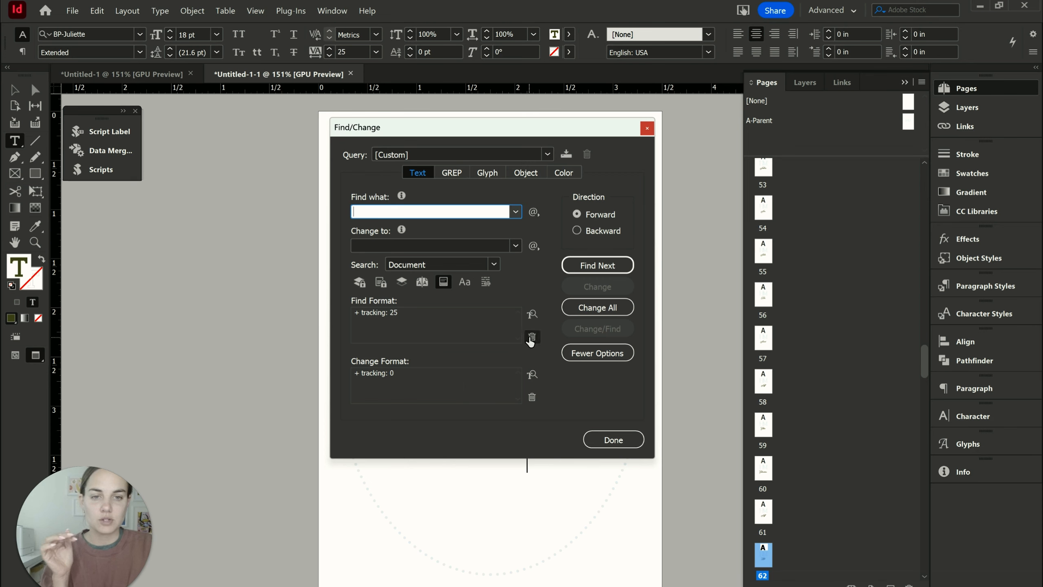
Review the Glyph, Object, Color and Text search modes in Find/Change.
{"action": "left_click", "coordinate": [492, 178]}
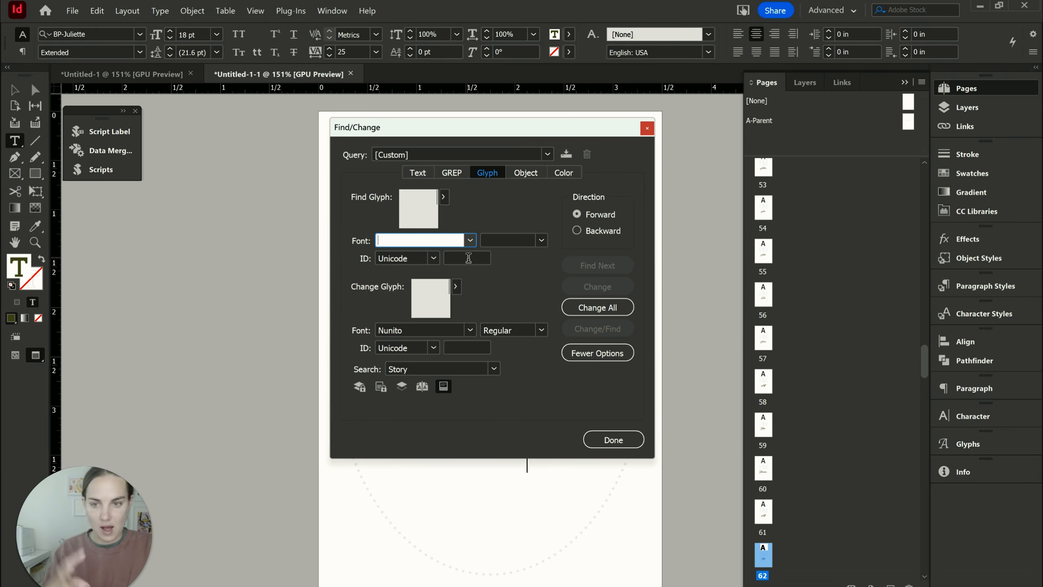
{"action": "left_click", "coordinate": [524, 172]}
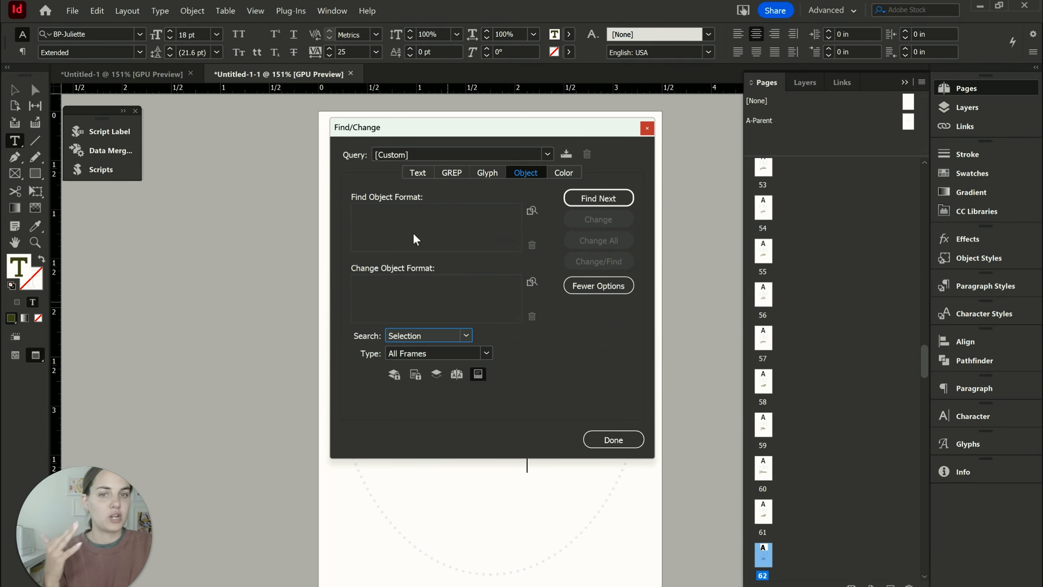
{"action": "left_click", "coordinate": [564, 170]}
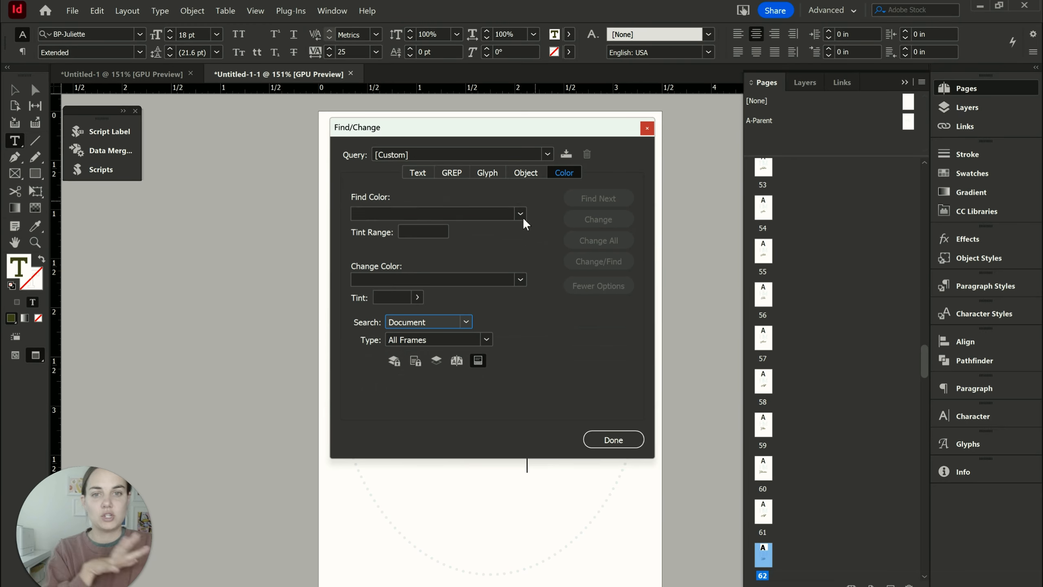
{"action": "left_click", "coordinate": [425, 176]}
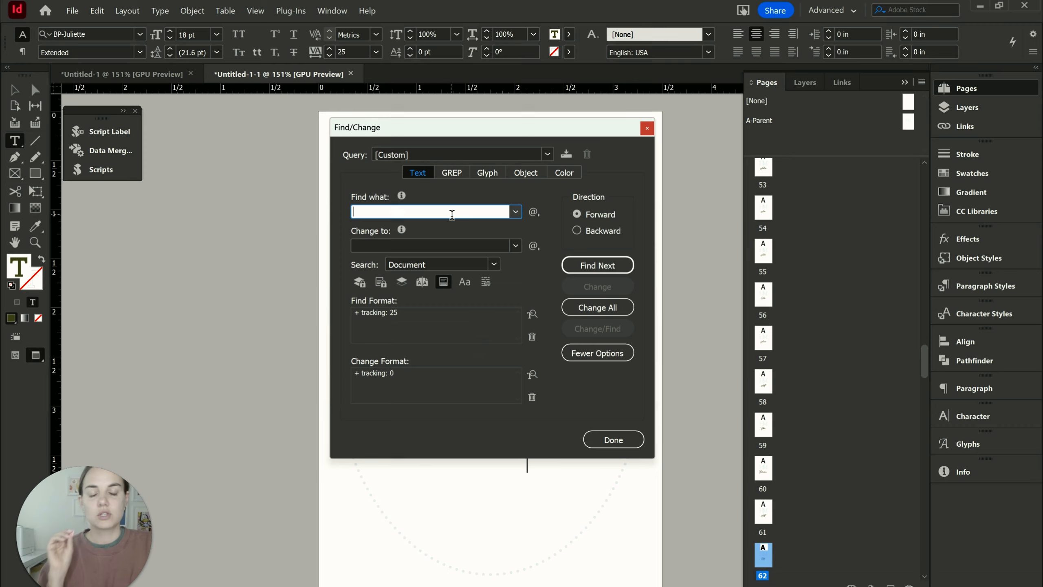
{"action": "left_click", "coordinate": [427, 244]}
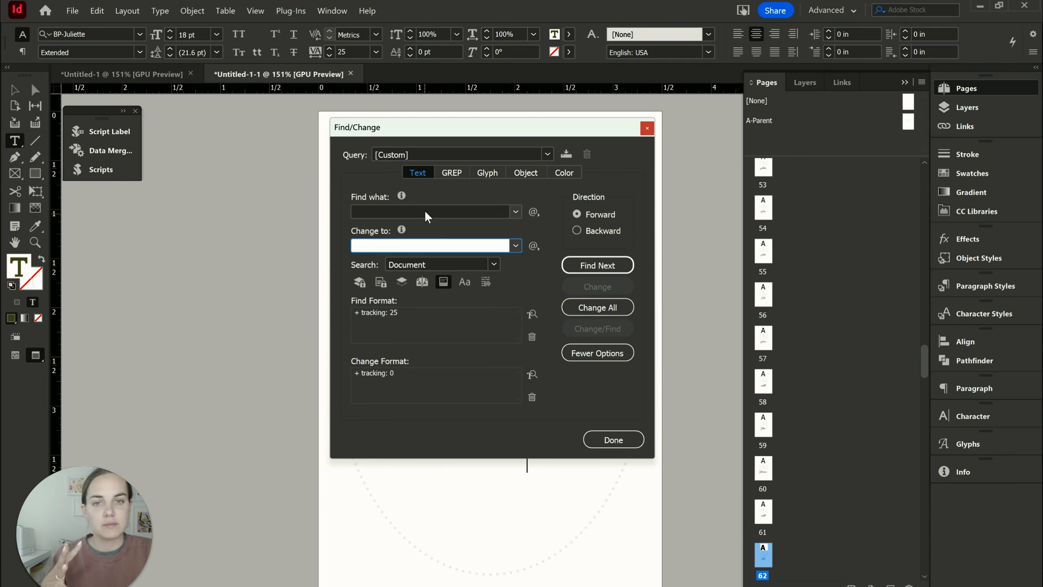
{"action": "left_click", "coordinate": [425, 210]}
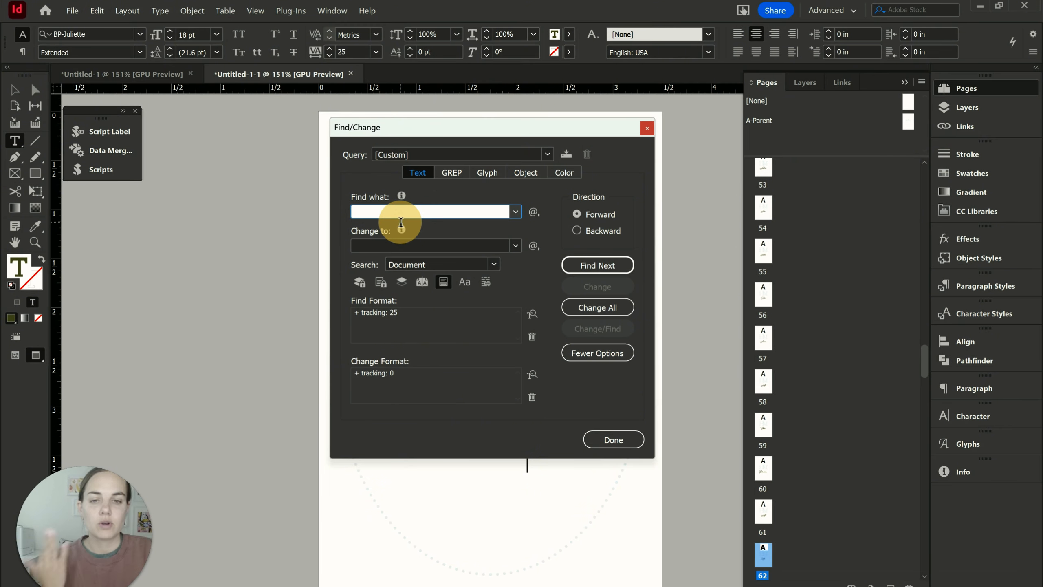
Clear the existing find format and set it to match text with tracking 25.
{"action": "left_click", "coordinate": [532, 338]}
{"action": "left_click", "coordinate": [534, 314]}
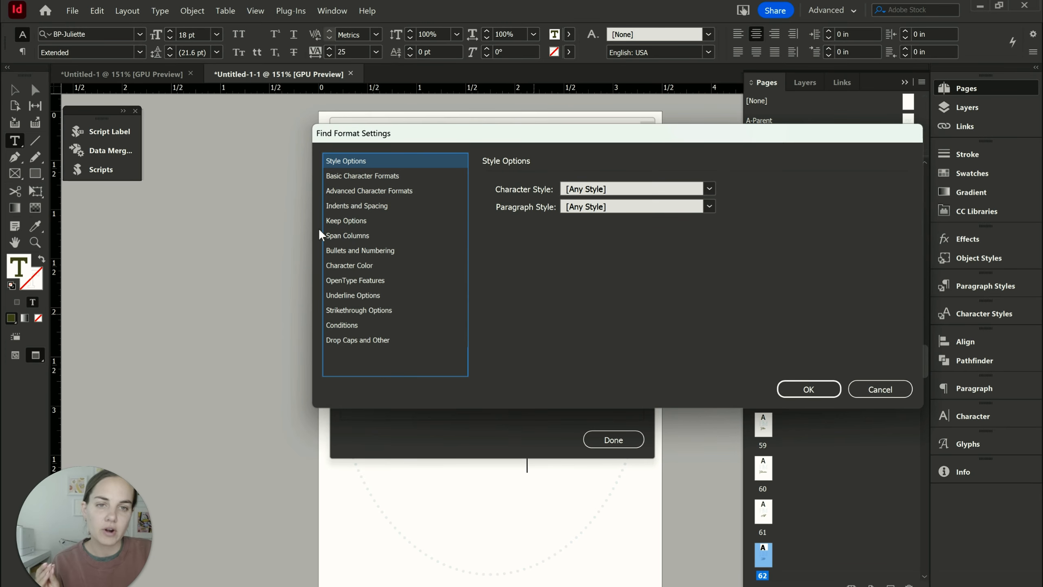
{"action": "left_click", "coordinate": [365, 180]}
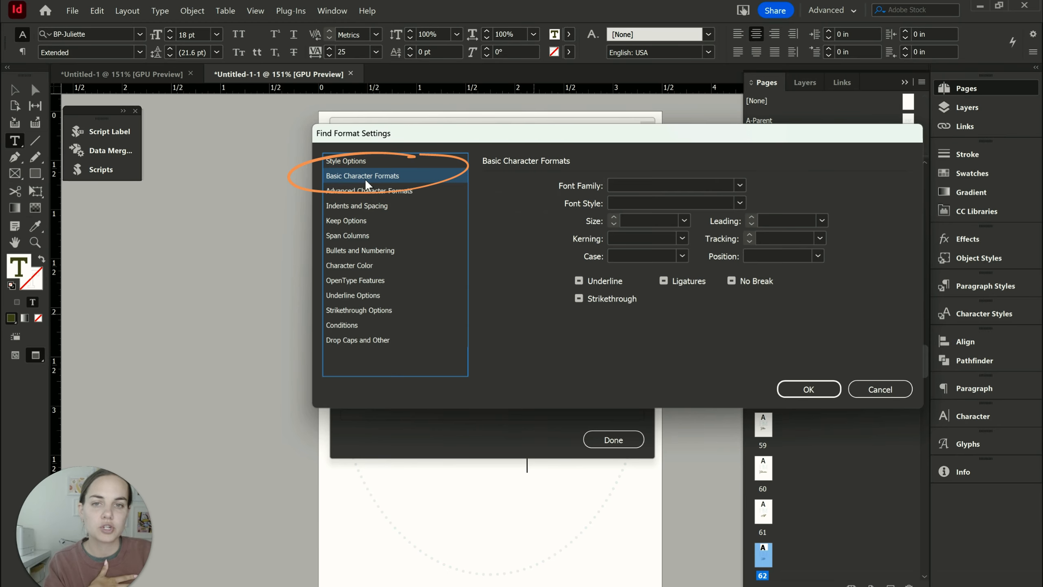
{"action": "left_click", "coordinate": [820, 238]}
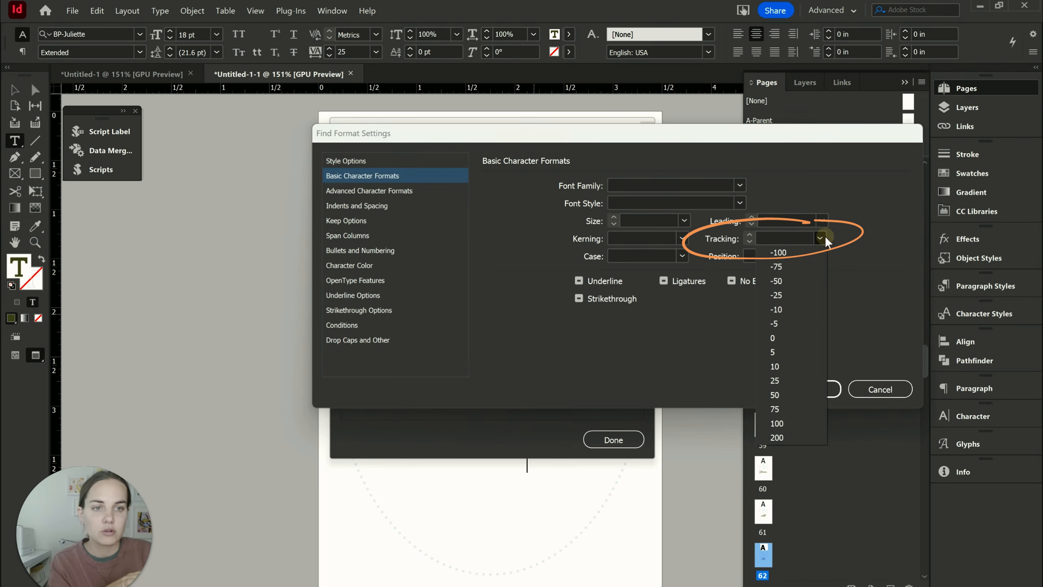
{"action": "left_click", "coordinate": [775, 381]}
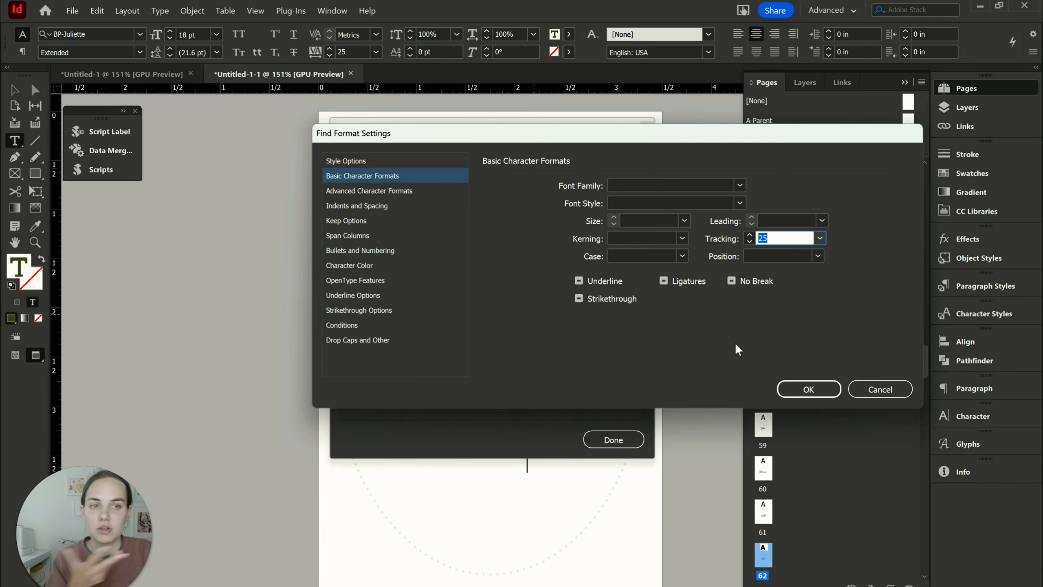
{"action": "left_click", "coordinate": [807, 389]}
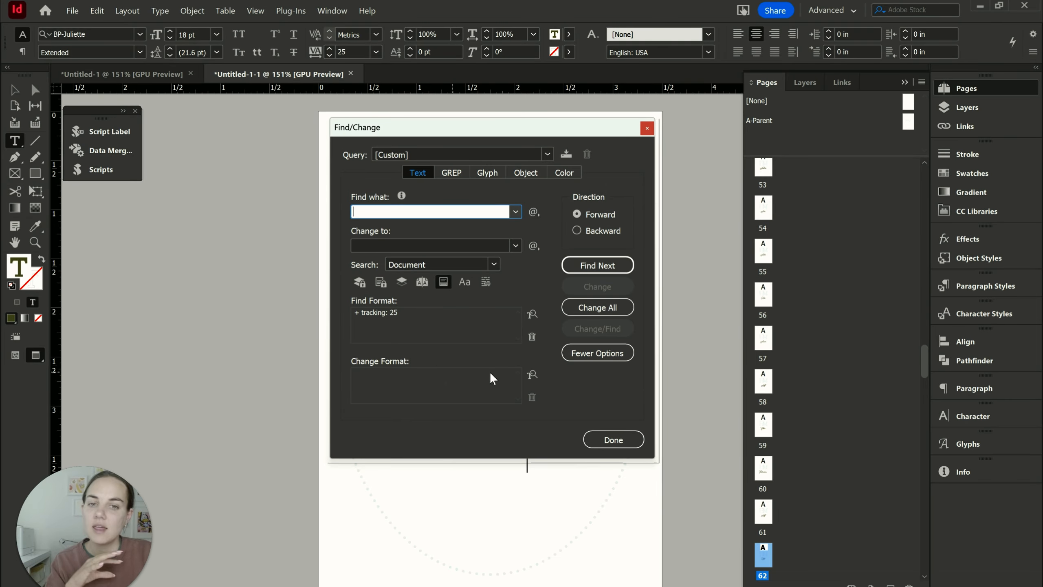
Set the change format to tracking 0 in the basic character formats.
{"action": "left_click", "coordinate": [532, 375]}
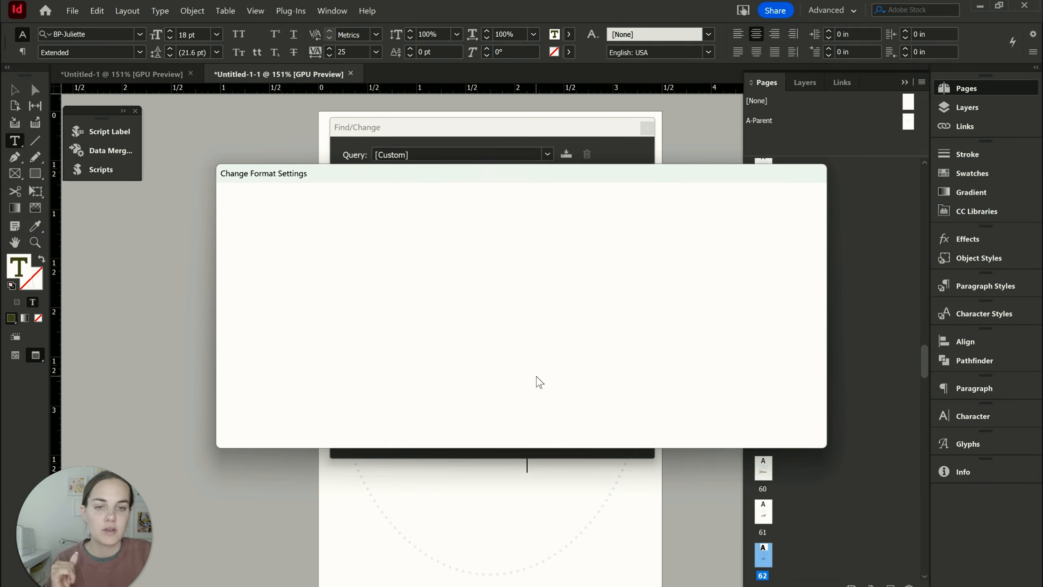
{"action": "left_click", "coordinate": [256, 216]}
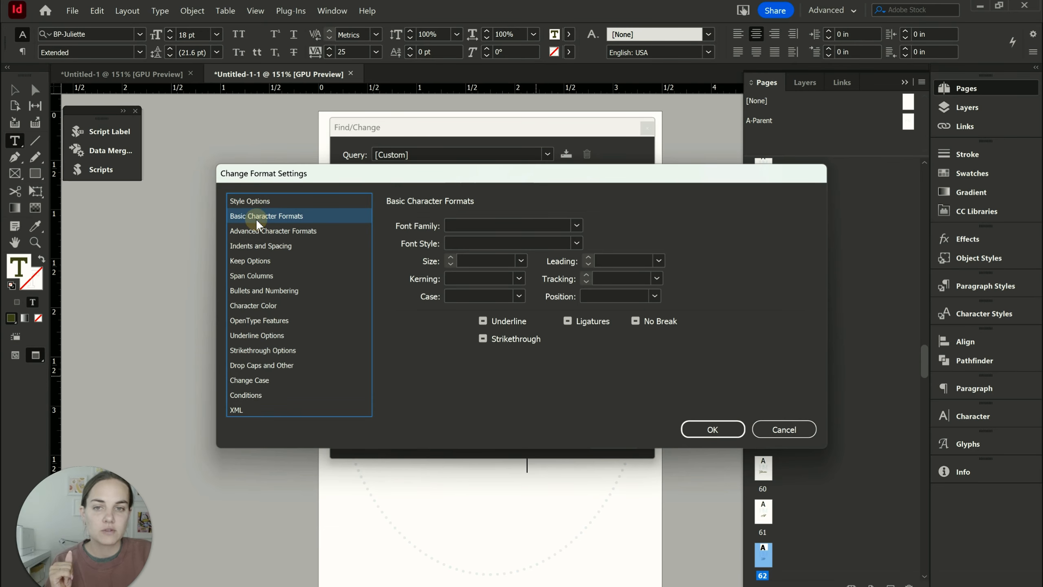
{"action": "left_click", "coordinate": [657, 278]}
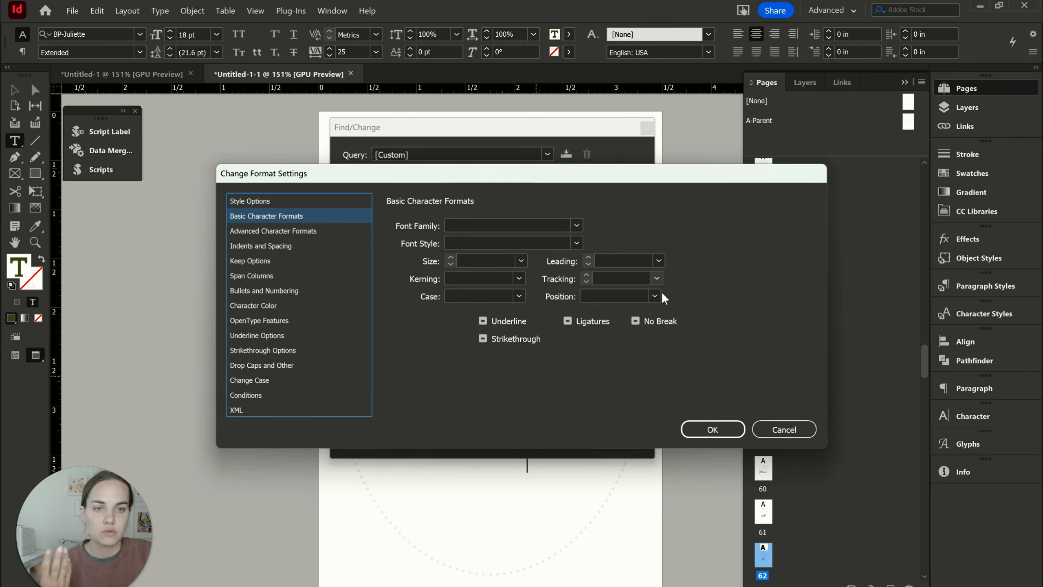
{"action": "left_click", "coordinate": [657, 370]}
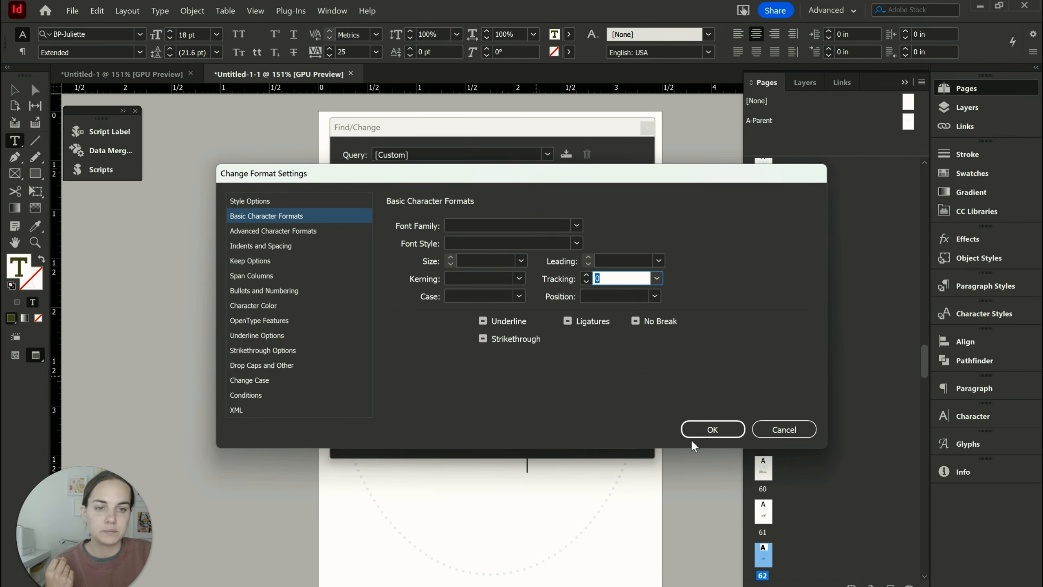
{"action": "left_click", "coordinate": [699, 432]}
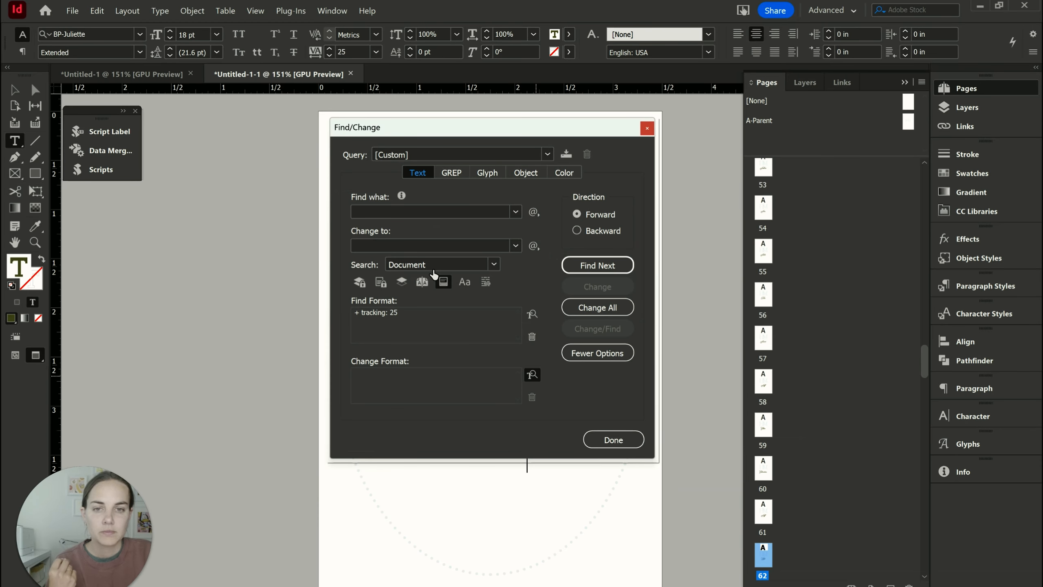
Set the search scope to Document, replace all matches, and close Find/Change.
{"action": "left_click", "coordinate": [494, 264]}
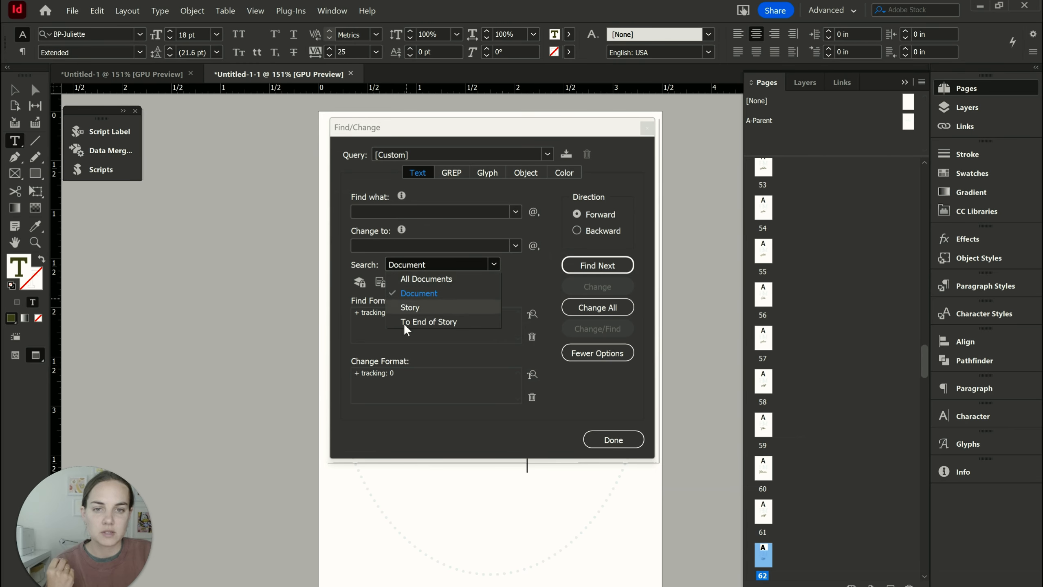
{"action": "left_click", "coordinate": [443, 291]}
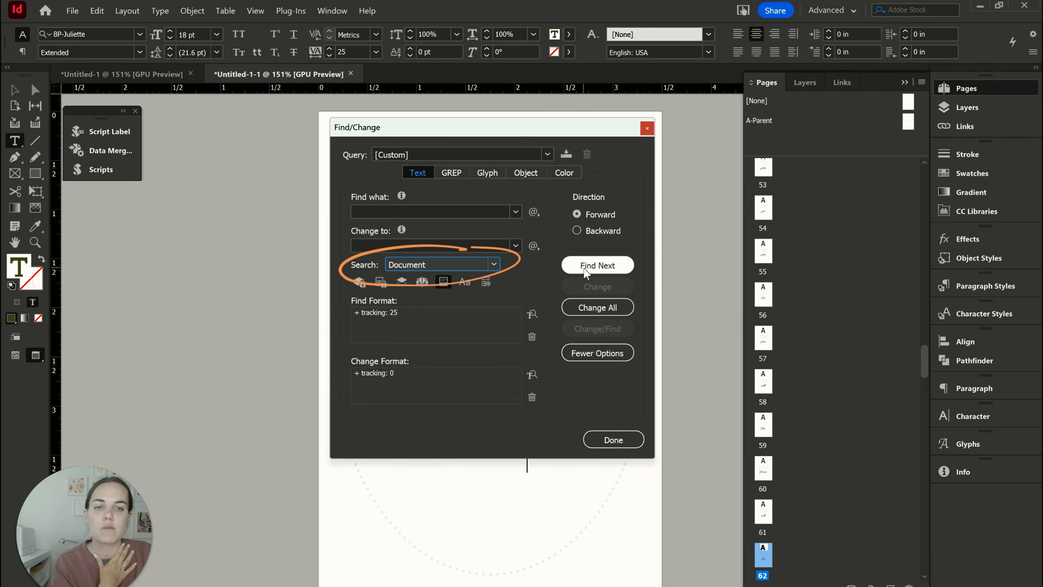
{"action": "left_click", "coordinate": [585, 314]}
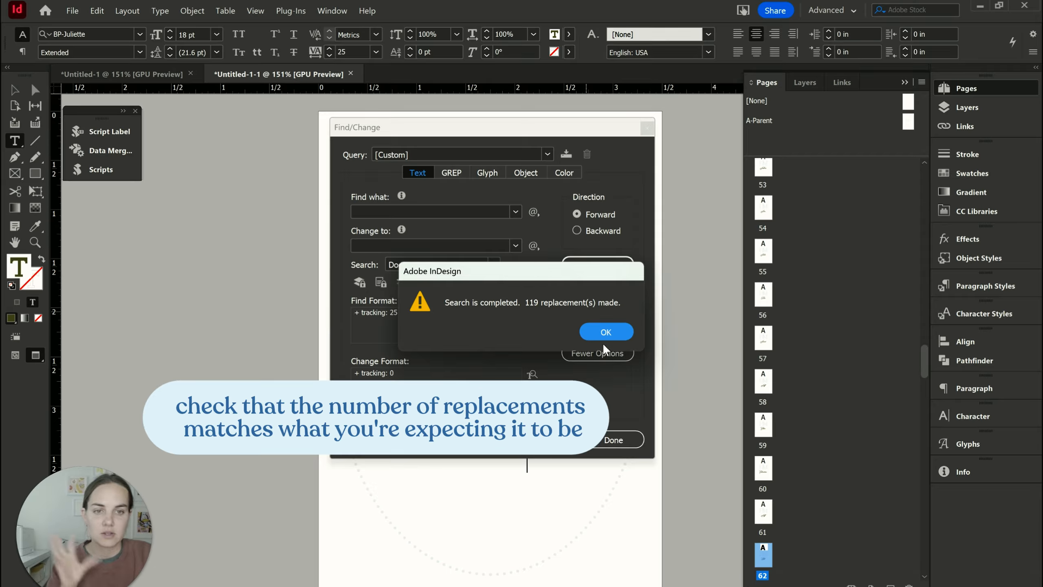
{"action": "left_click", "coordinate": [603, 332]}
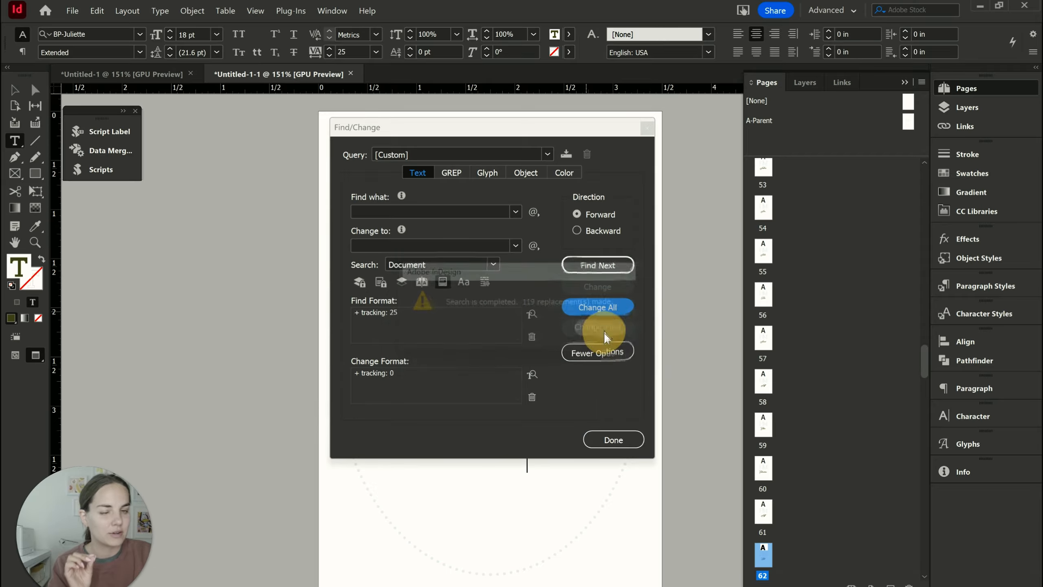
{"action": "left_click", "coordinate": [613, 439]}
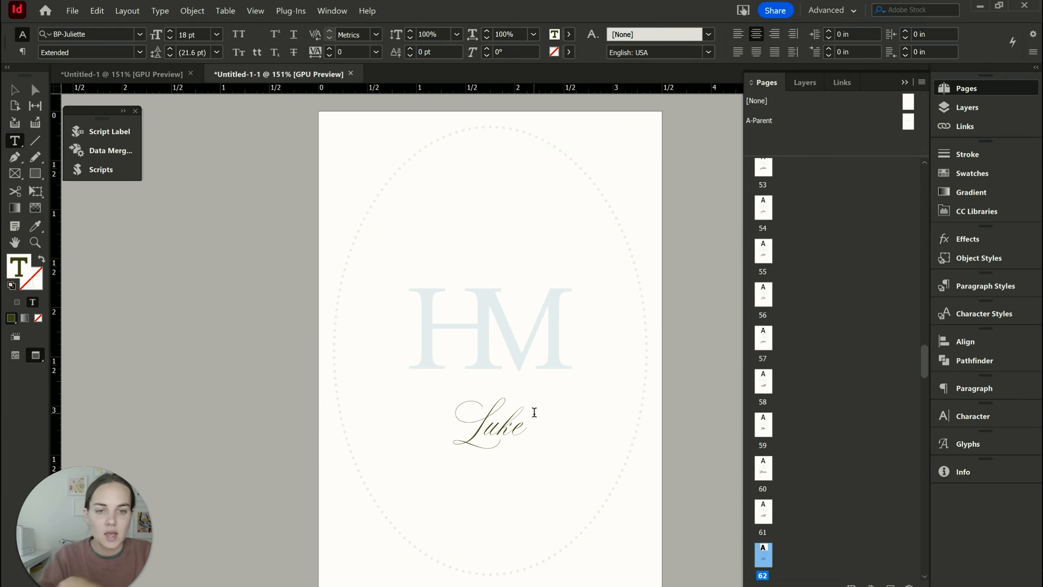
Check the guest name's tracking value and inspect its letter connections up close.
{"action": "left_click_drag", "start_coordinate": [532, 412], "coordinate": [442, 414]}
{"action": "left_click", "coordinate": [376, 51]}
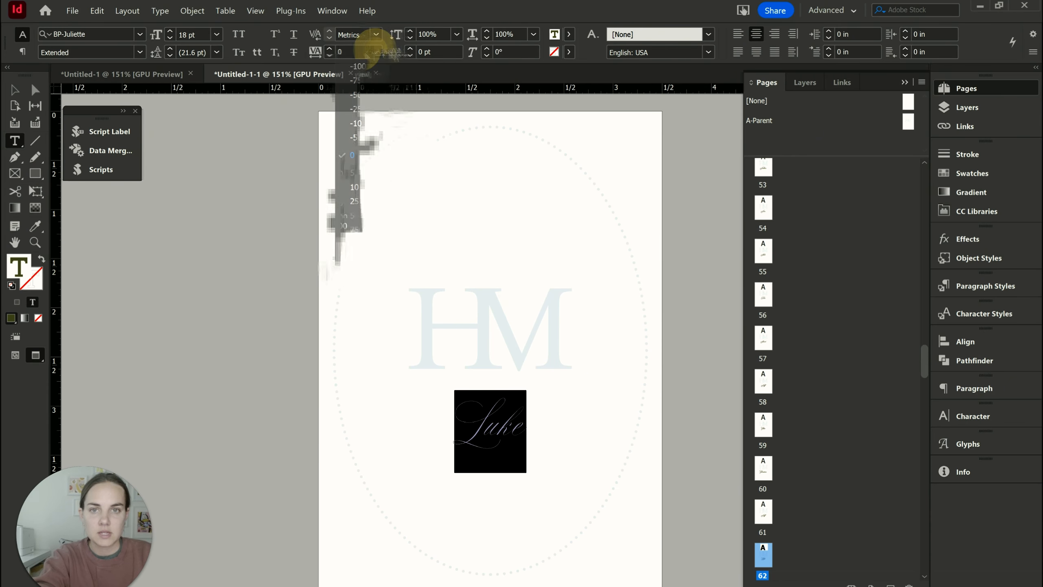
{"action": "left_click", "coordinate": [367, 159]}
{"action": "left_click", "coordinate": [497, 432]}
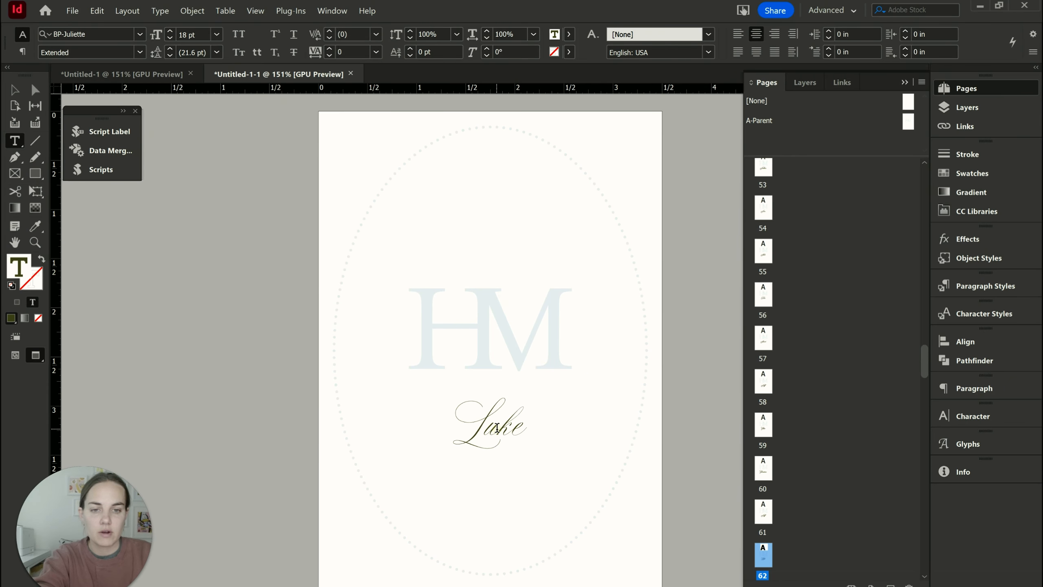
{"action": "key", "text": "ctrl+equal"}
{"action": "key", "text": "ctrl+equal"}
{"action": "key", "text": "ctrl+equal"}
{"action": "key", "text": "ctrl+equal"}
{"action": "key", "text": "ctrl+equal"}
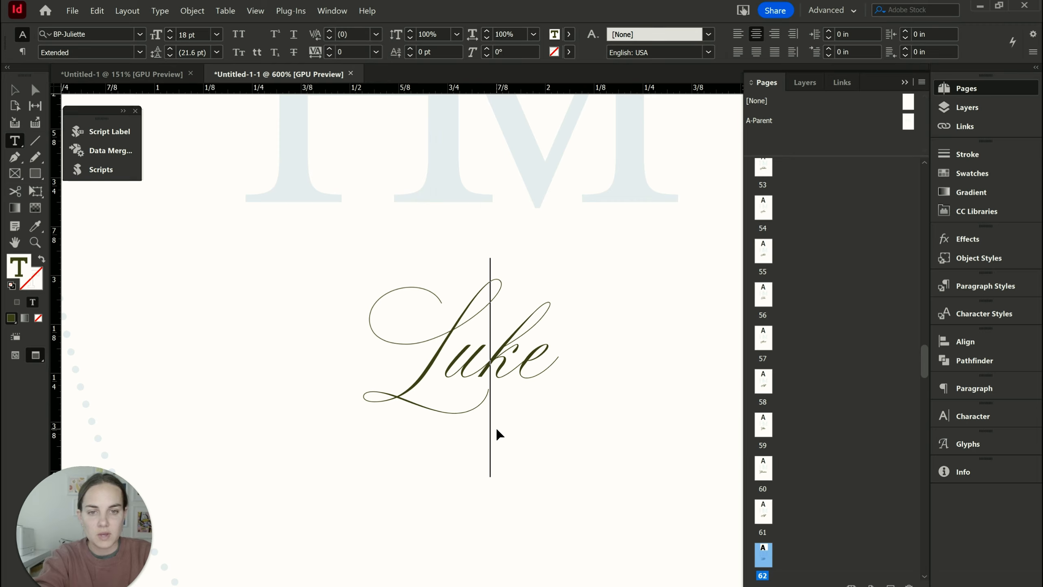
Inspect the script guest names on the following place card pages for corrected letter spacing.
{"action": "key", "text": "ctrl+0"}
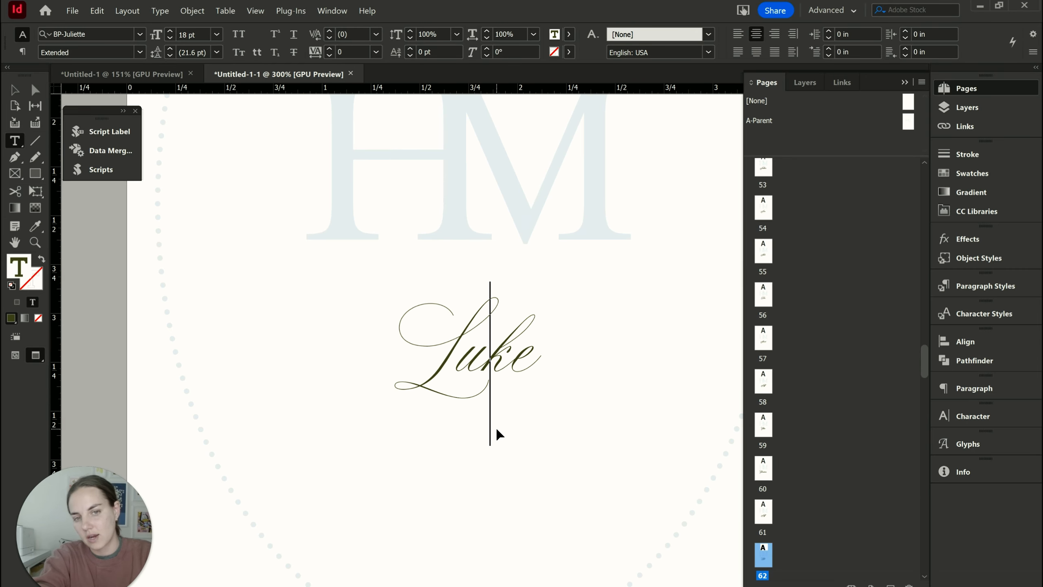
{"action": "scroll", "coordinate": [521, 329], "scroll_direction": "down", "scroll_amount": 10}
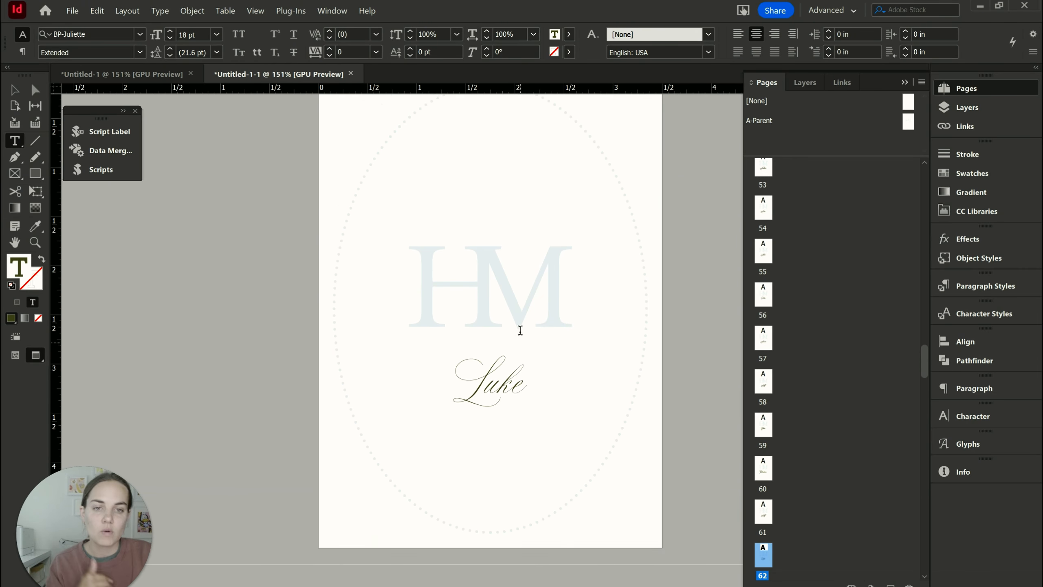
{"action": "scroll", "coordinate": [527, 338], "scroll_direction": "down", "scroll_amount": 3}
{"action": "left_click", "coordinate": [503, 325]}
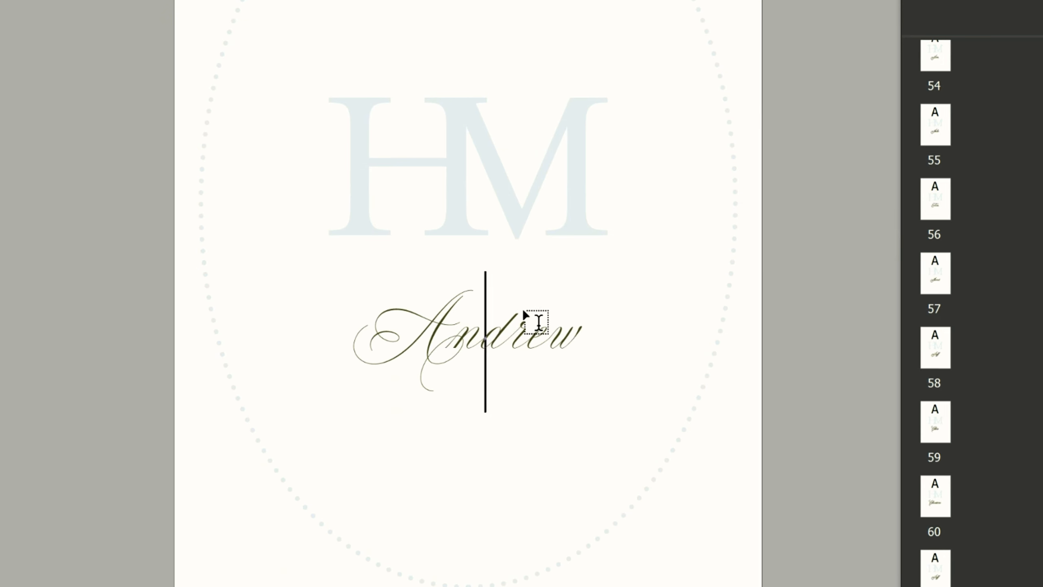
{"action": "scroll", "coordinate": [531, 322], "scroll_direction": "down", "scroll_amount": 8}
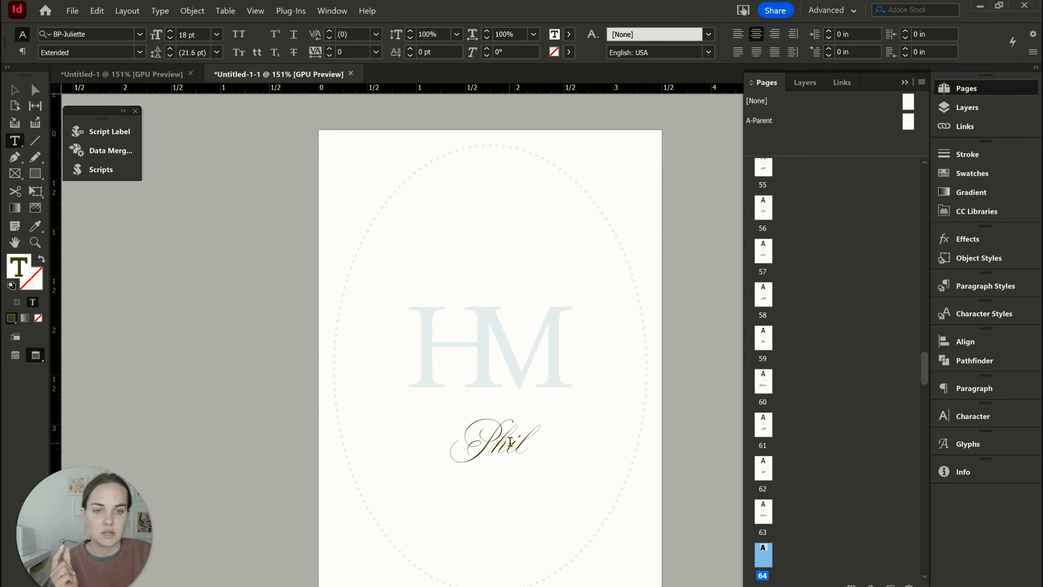
{"action": "left_click", "coordinate": [507, 475]}
{"action": "scroll", "coordinate": [515, 442], "scroll_direction": "down", "scroll_amount": 8}
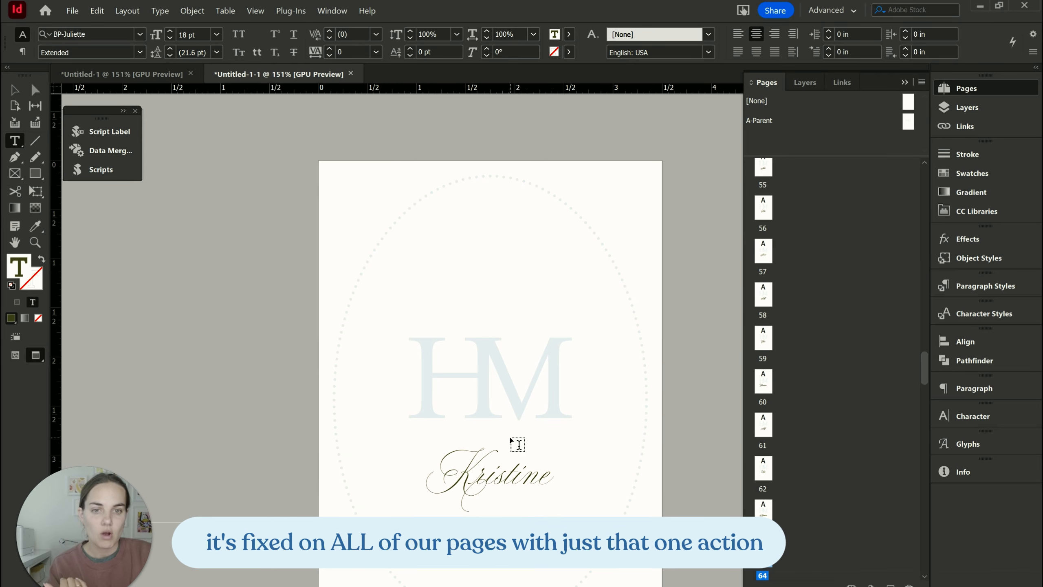
{"action": "scroll", "coordinate": [522, 439], "scroll_direction": "down", "scroll_amount": 5}
{"action": "scroll", "coordinate": [520, 352], "scroll_direction": "up", "scroll_amount": 3}
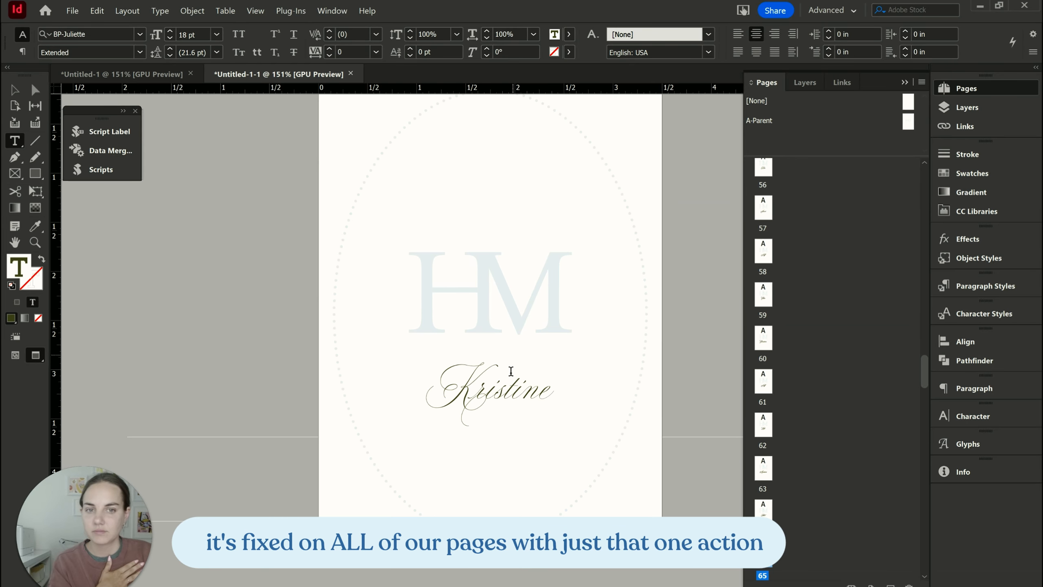
{"action": "left_click", "coordinate": [506, 396]}
Reopen Find/Change and set the find format's basic character formats to the BP-Juliette font family, Extended style.
{"action": "key", "text": "ctrl+f"}
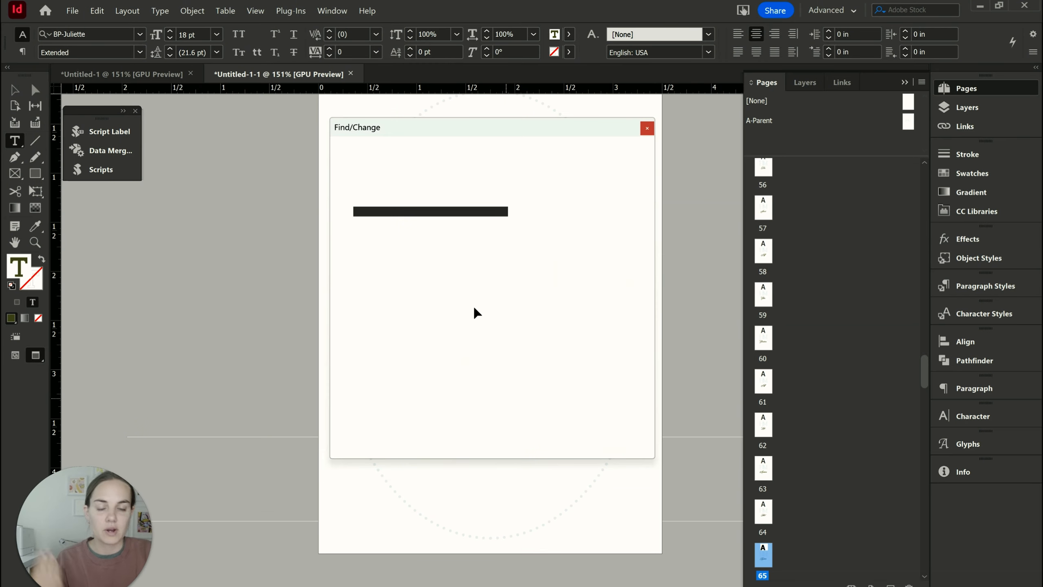
{"action": "left_click", "coordinate": [532, 337]}
{"action": "left_click", "coordinate": [531, 314]}
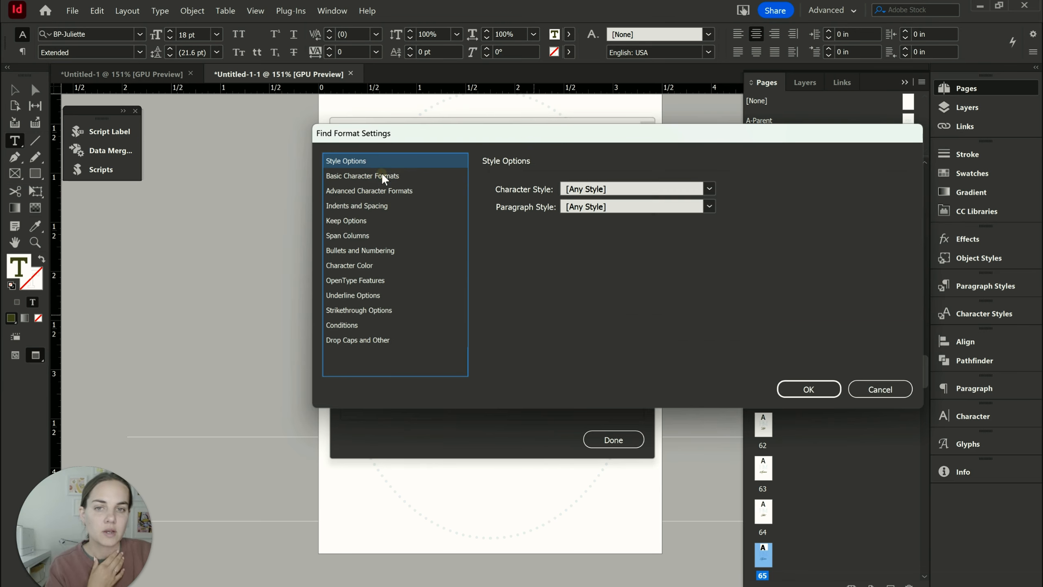
{"action": "left_click", "coordinate": [381, 175]}
{"action": "left_click", "coordinate": [740, 185]}
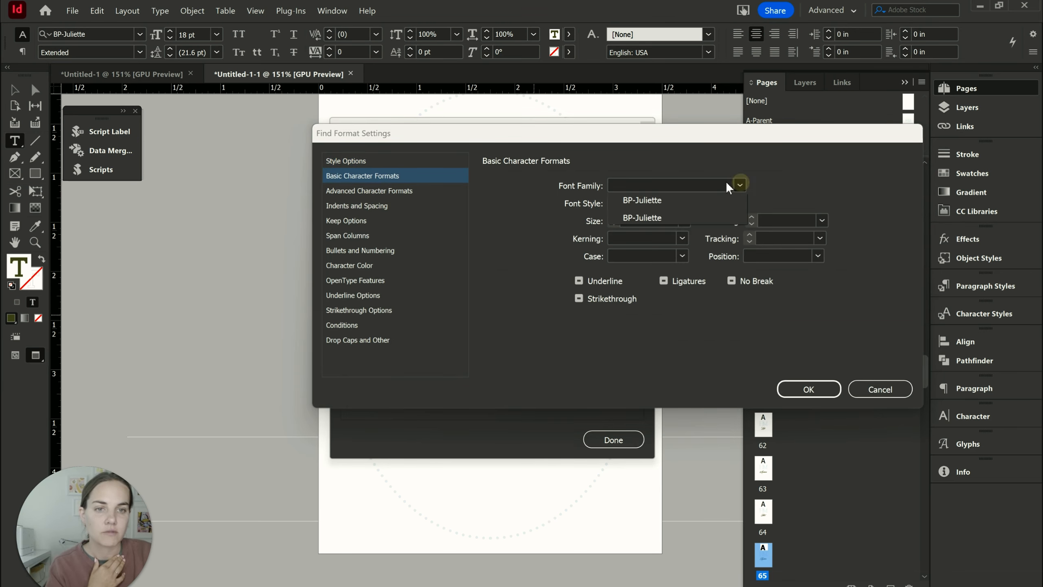
{"action": "left_click", "coordinate": [669, 198]}
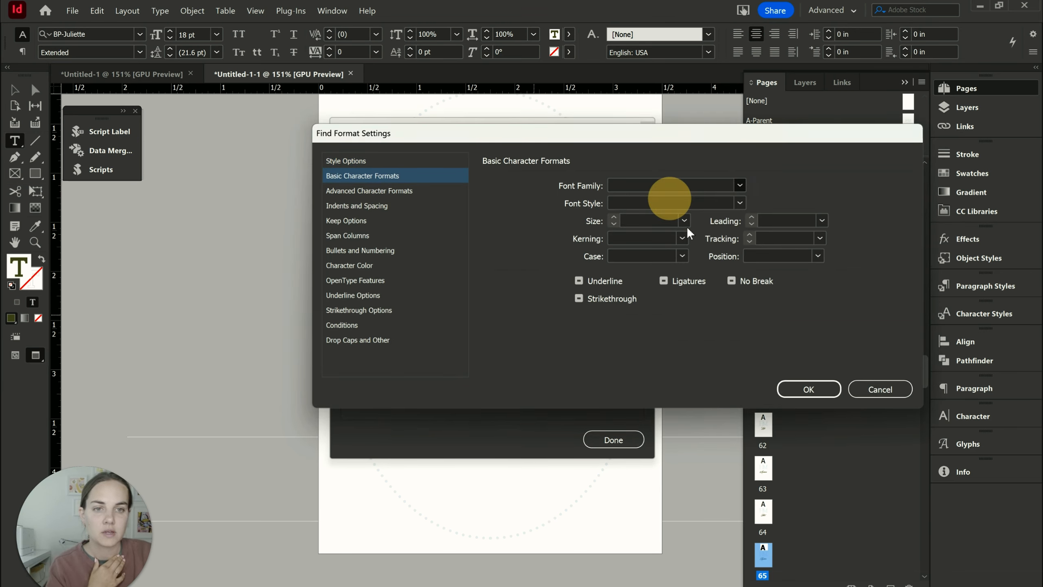
{"action": "left_click", "coordinate": [804, 395]}
Set the change format to the Beauty Flowers font, Regular style, with character color C=0 M=100 Y=0 K=0.
{"action": "left_click", "coordinate": [531, 375]}
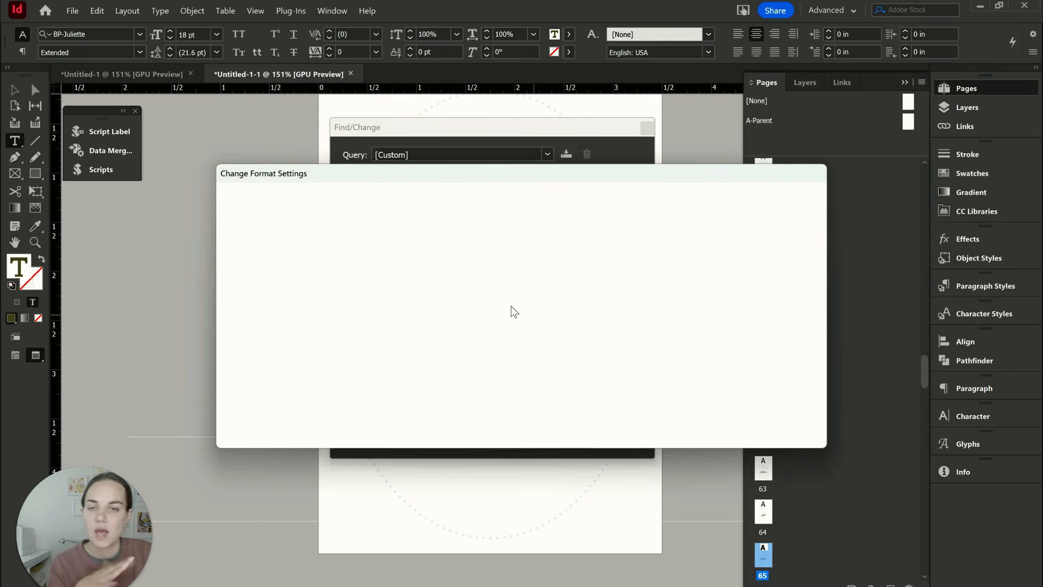
{"action": "left_click", "coordinate": [259, 215]}
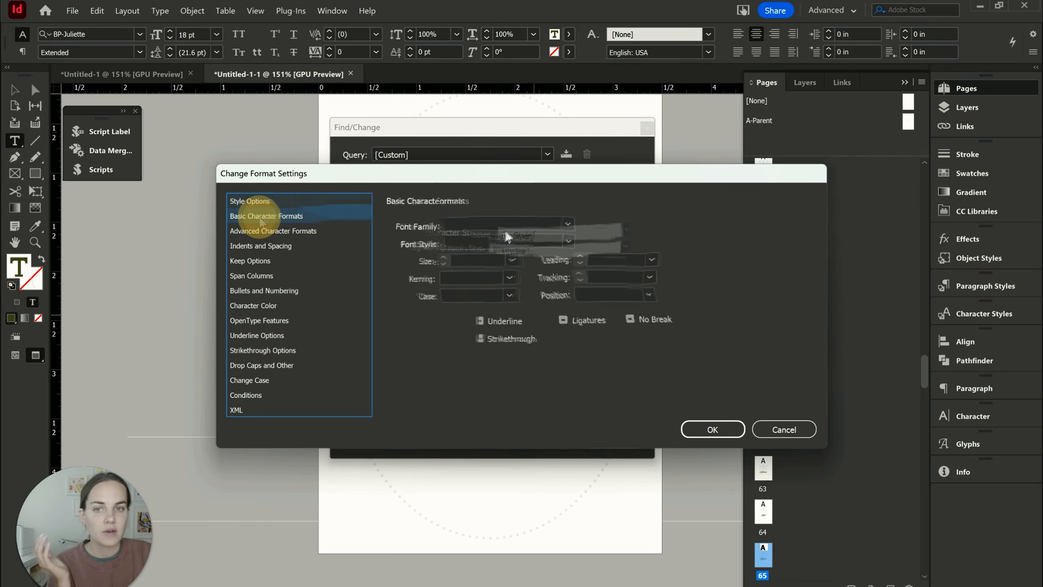
{"action": "left_click", "coordinate": [576, 227]}
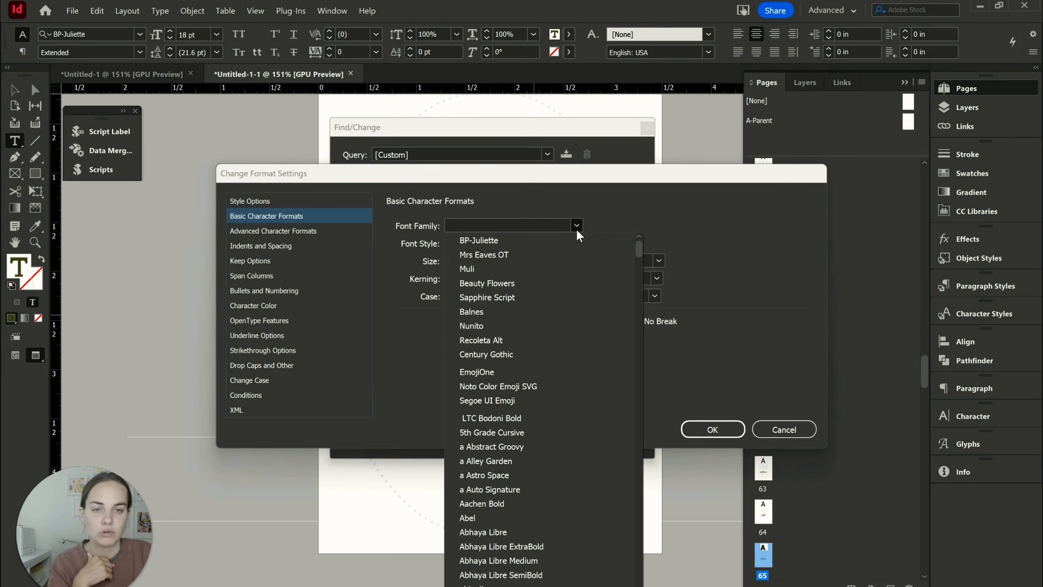
{"action": "left_click", "coordinate": [533, 282]}
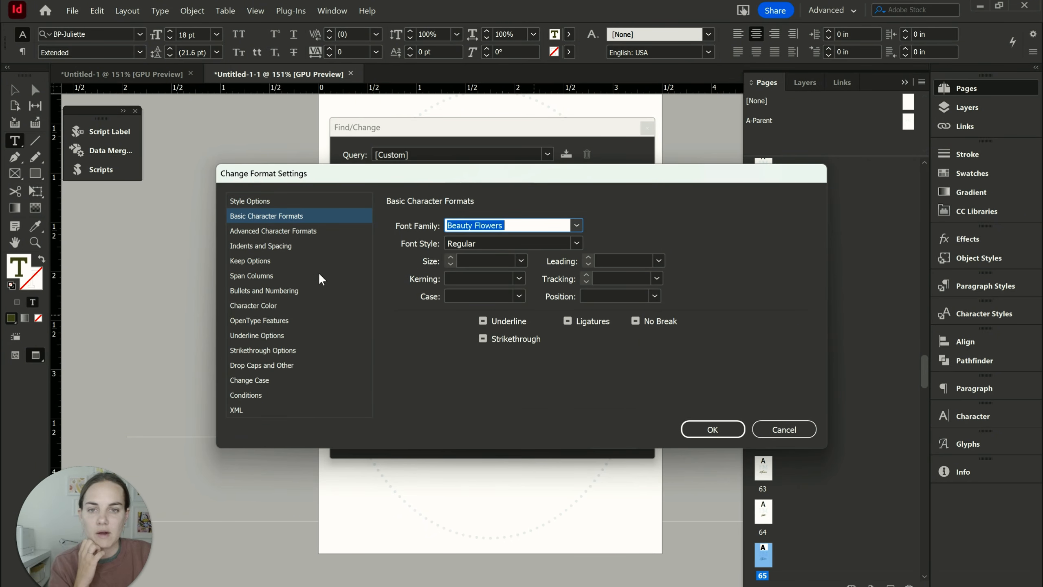
{"action": "left_click", "coordinate": [255, 305]}
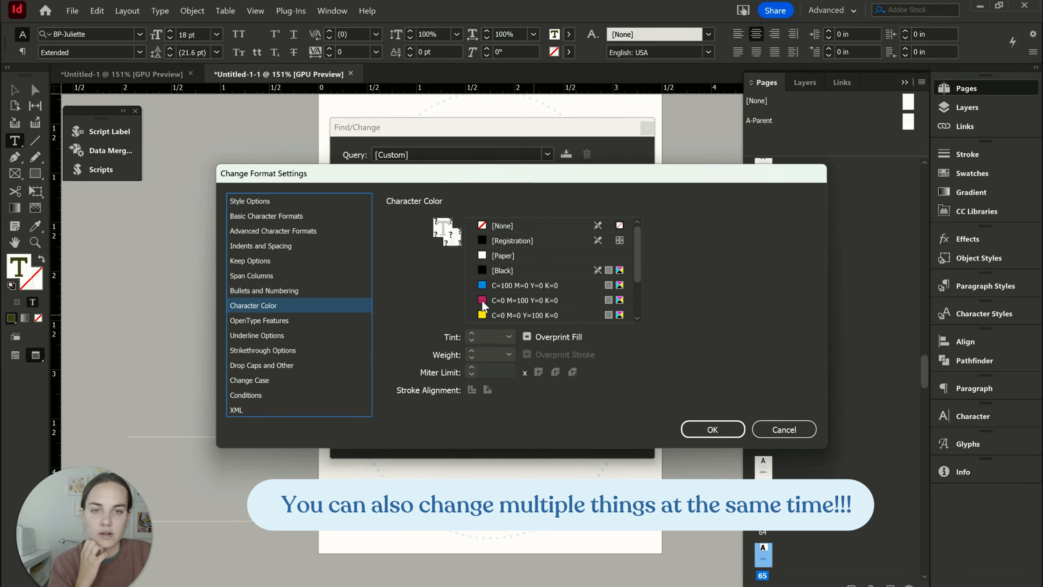
{"action": "left_click", "coordinate": [537, 298]}
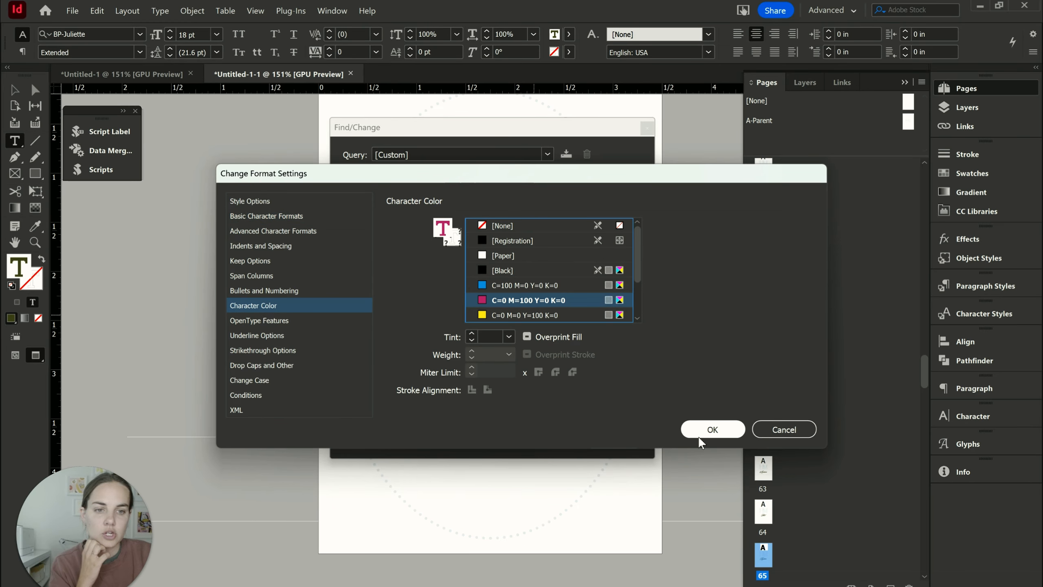
{"action": "left_click", "coordinate": [705, 435]}
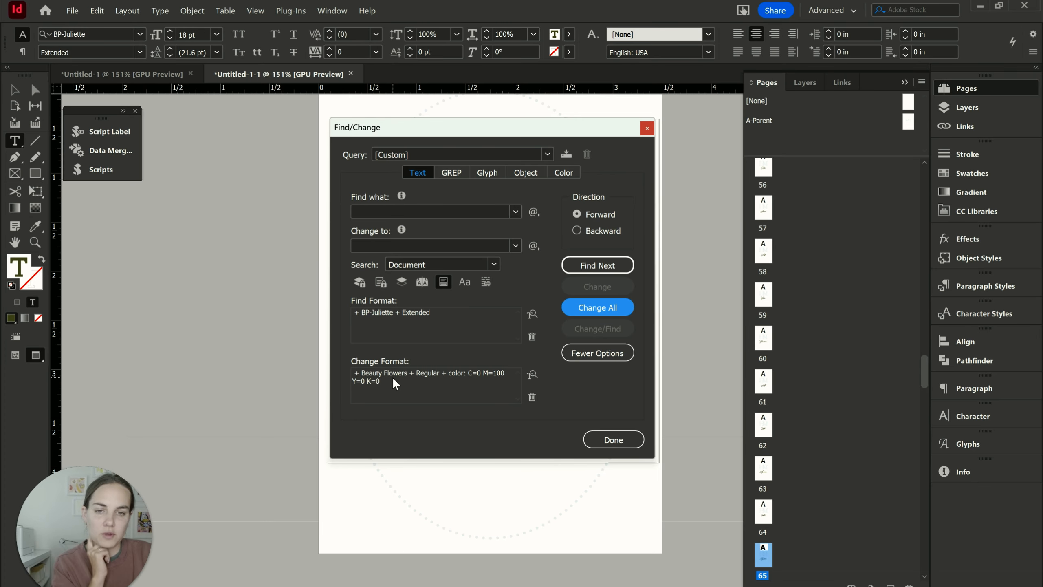
Replace all matching text formatting across the document and close Find/Change.
{"action": "left_click", "coordinate": [586, 305]}
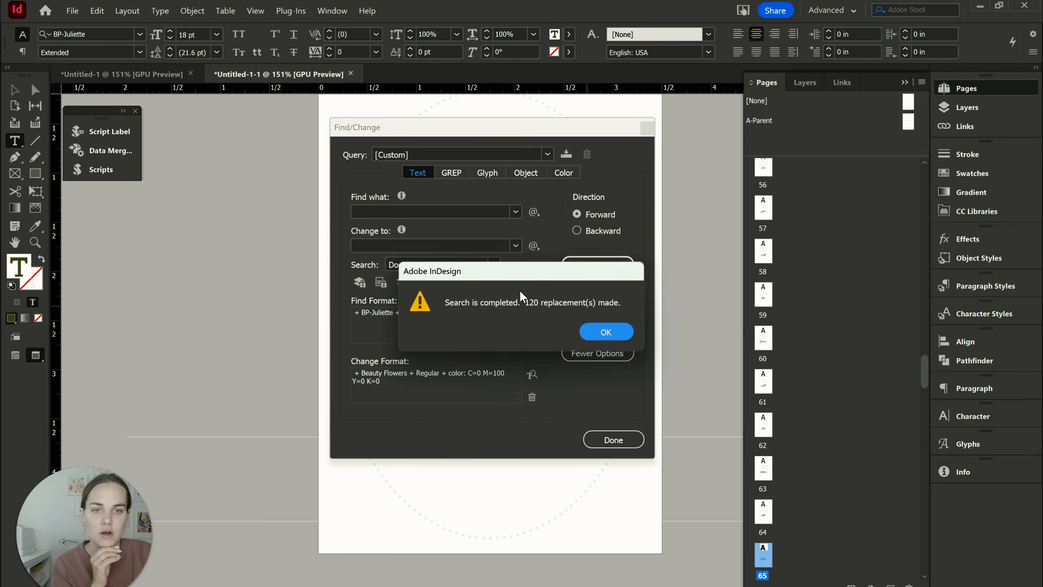
{"action": "left_click", "coordinate": [607, 333]}
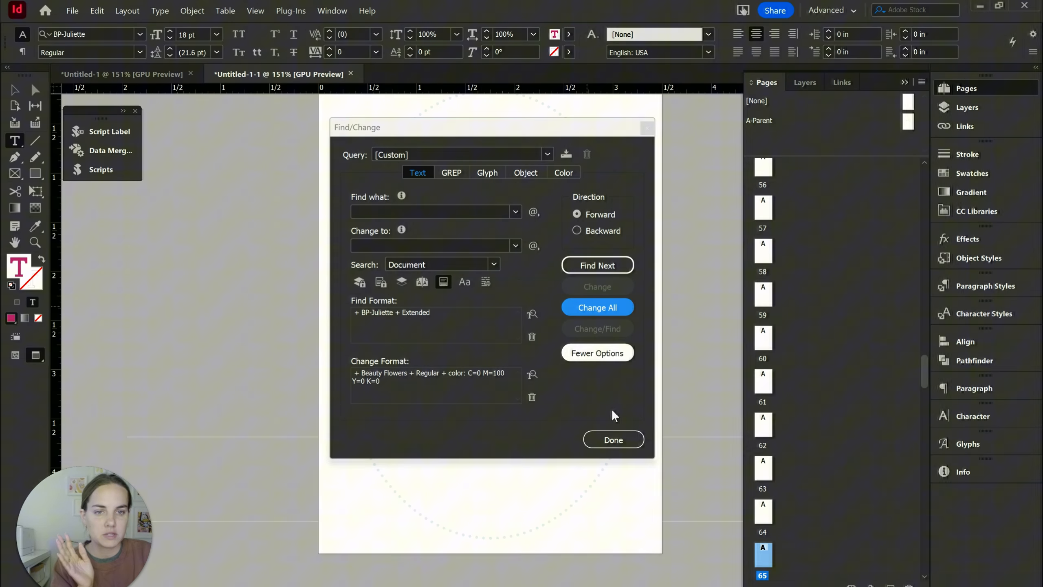
{"action": "left_click", "coordinate": [621, 442]}
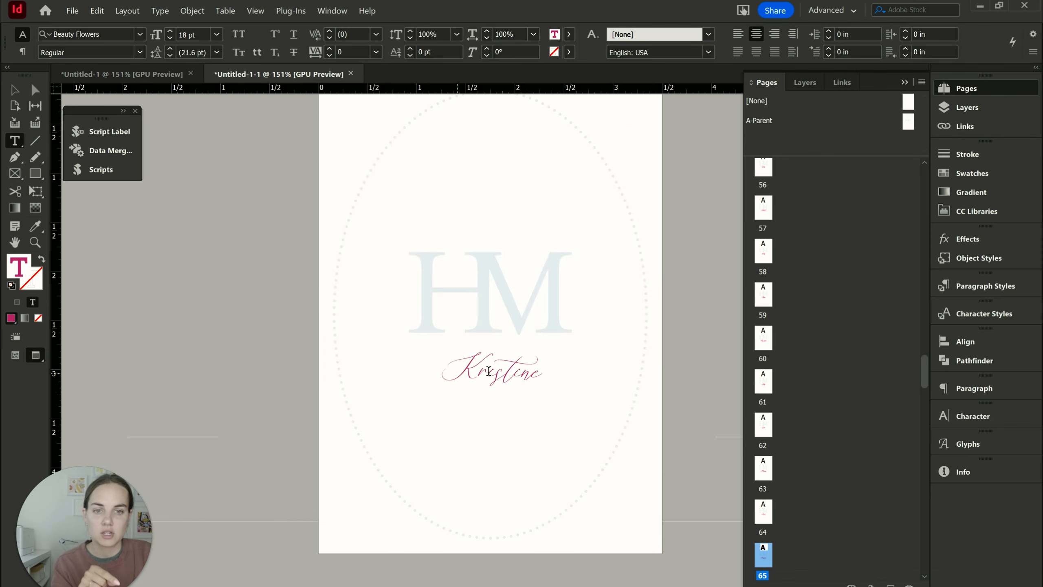
Review the guest names on neighbouring place card pages for the new font and color.
{"action": "scroll", "coordinate": [488, 371], "scroll_direction": "down", "scroll_amount": 10}
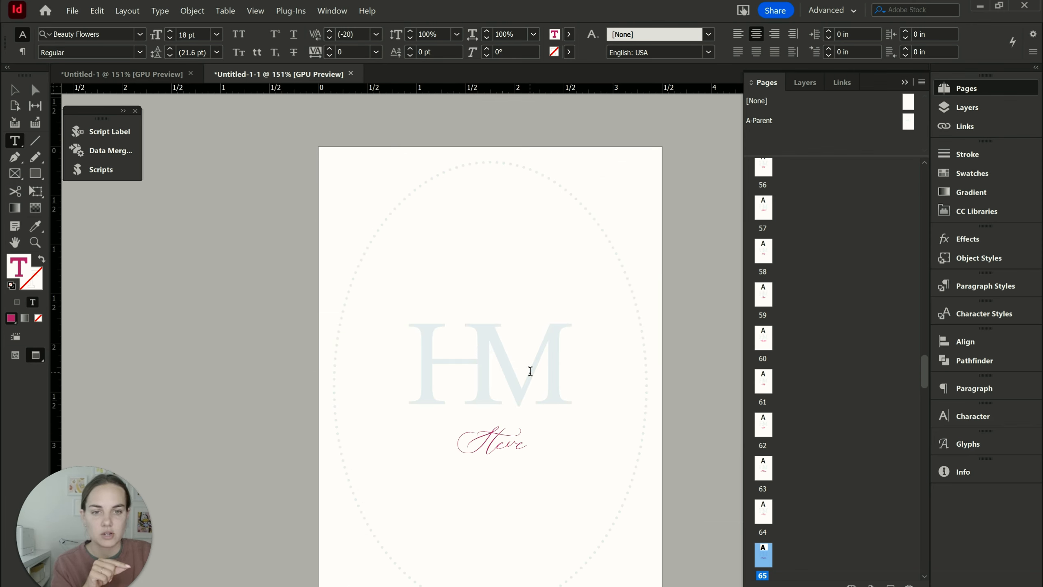
{"action": "scroll", "coordinate": [530, 371], "scroll_direction": "down", "scroll_amount": 10}
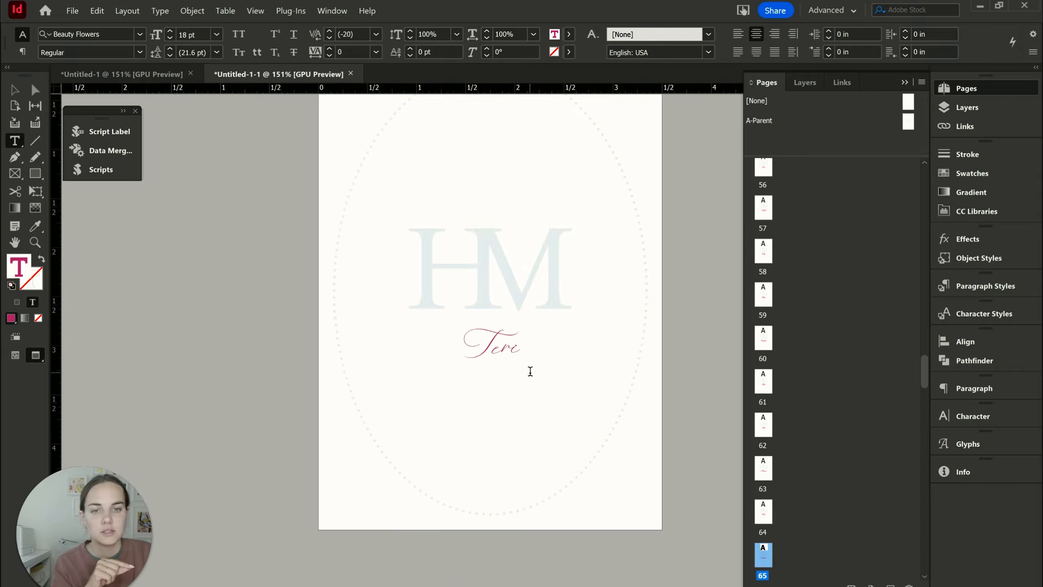
{"action": "scroll", "coordinate": [530, 371], "scroll_direction": "up", "scroll_amount": 20}
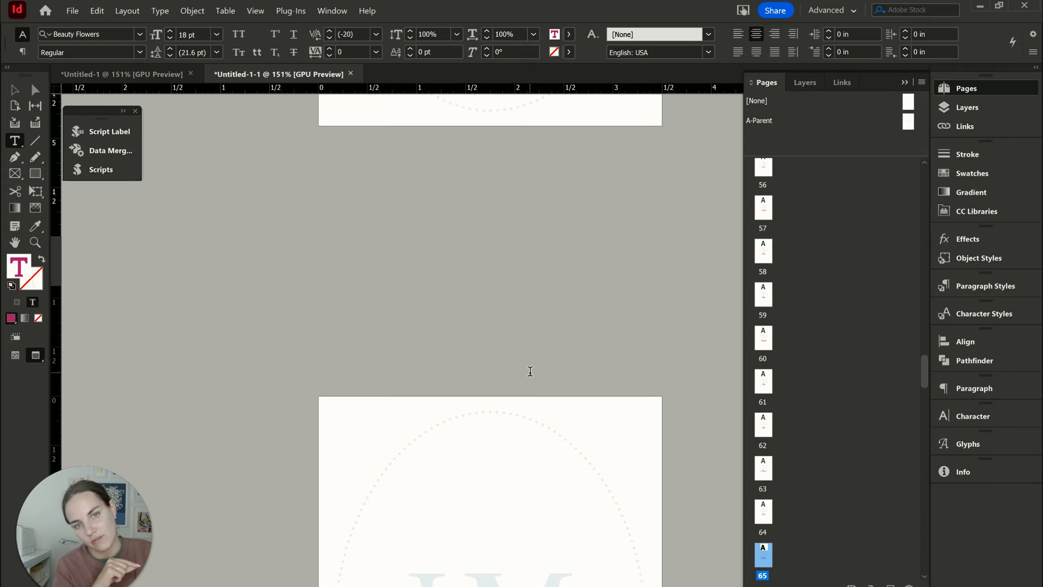
{"action": "scroll", "coordinate": [530, 371], "scroll_direction": "up", "scroll_amount": 12}
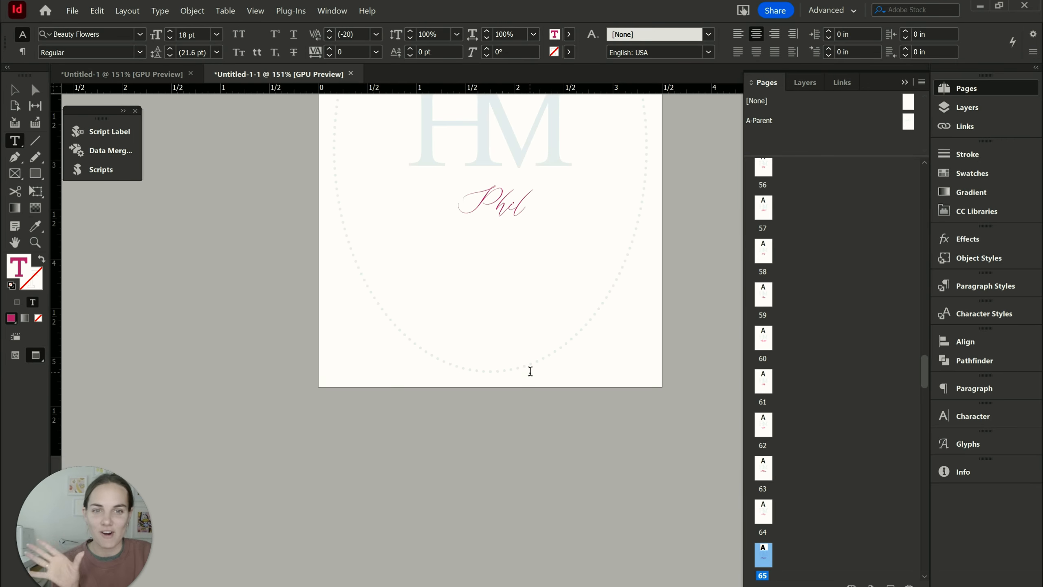
{"action": "scroll", "coordinate": [530, 371], "scroll_direction": "down", "scroll_amount": 7}
{"action": "scroll", "coordinate": [530, 371], "scroll_direction": "down", "scroll_amount": 3}
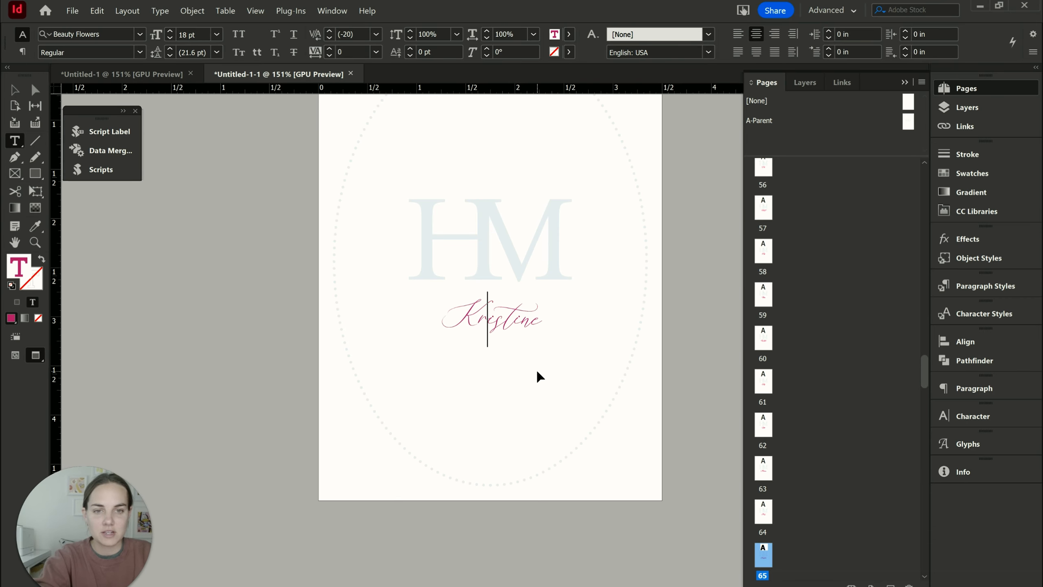
Undo the font and color replacement, switch to the Selection tool and deselect everything.
{"action": "key", "text": "ctrl+z"}
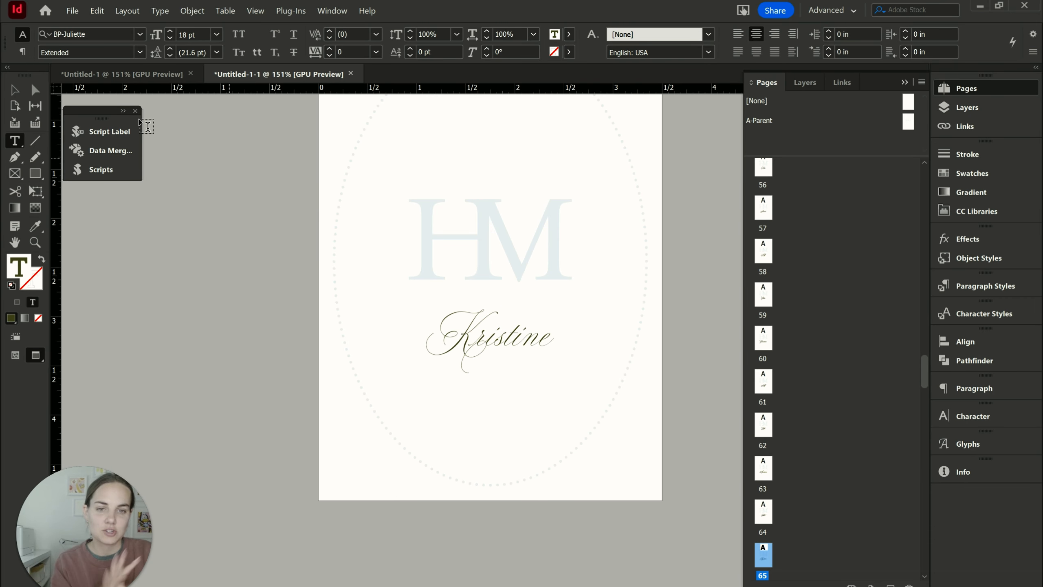
{"action": "left_click", "coordinate": [14, 90]}
{"action": "left_click", "coordinate": [666, 299]}
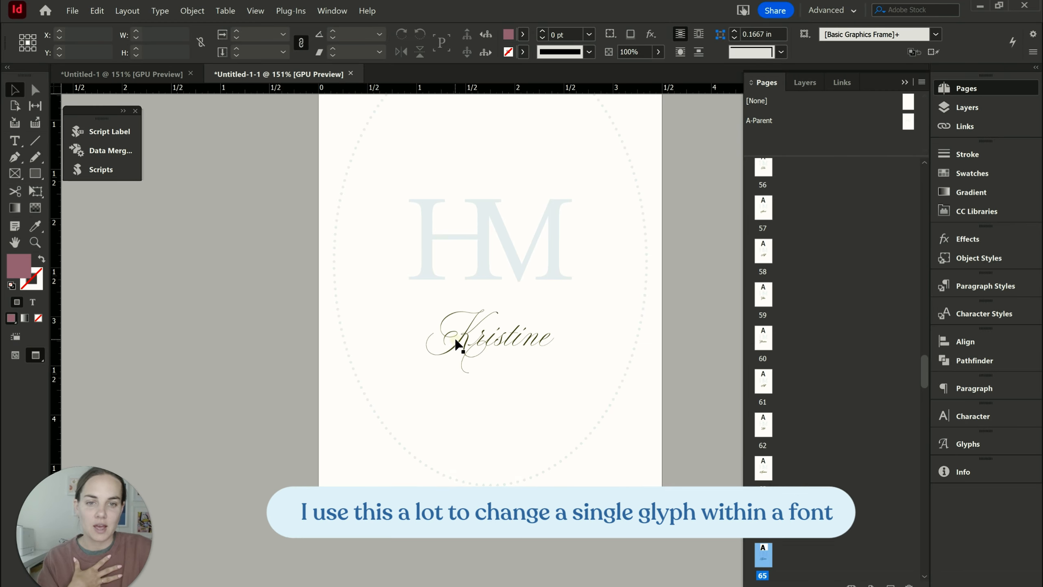
Select the capital initial of the guest name, try its suggested alternate glyph, and deselect the letter.
{"action": "double_click", "coordinate": [471, 329]}
{"action": "left_click_drag", "start_coordinate": [472, 330], "coordinate": [436, 328]}
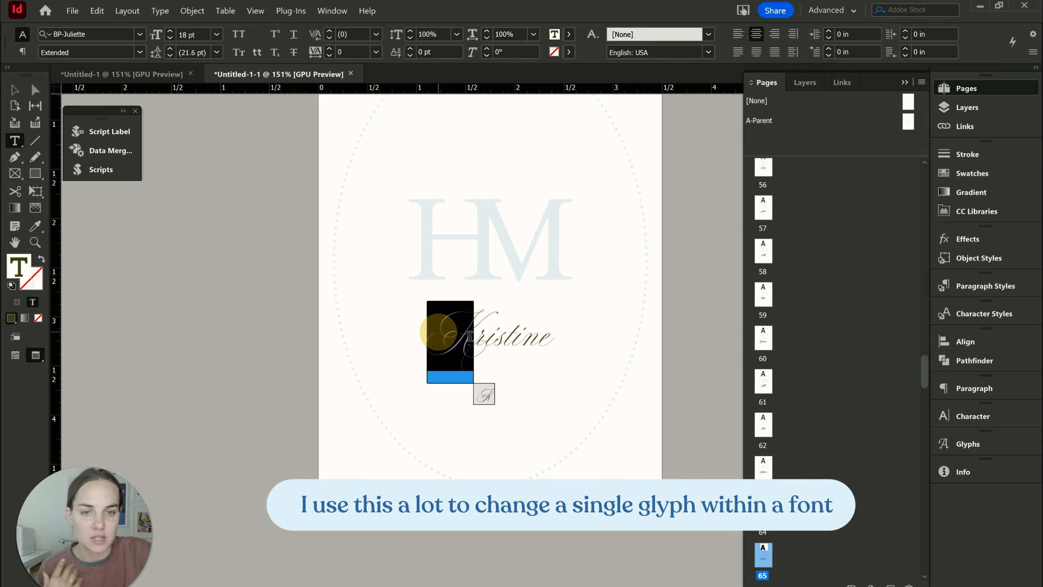
{"action": "left_click", "coordinate": [485, 395]}
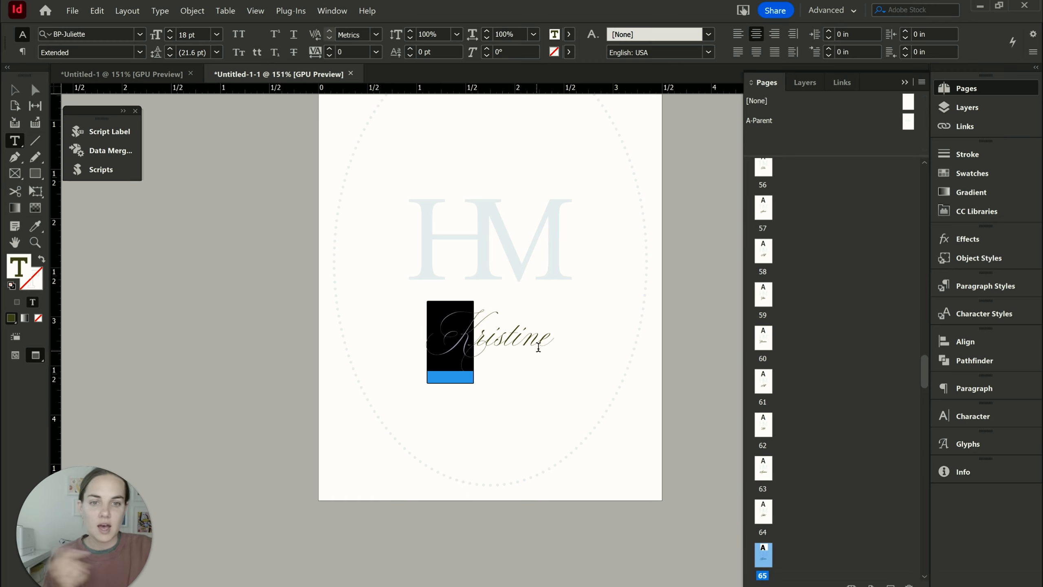
{"action": "left_click", "coordinate": [538, 349]}
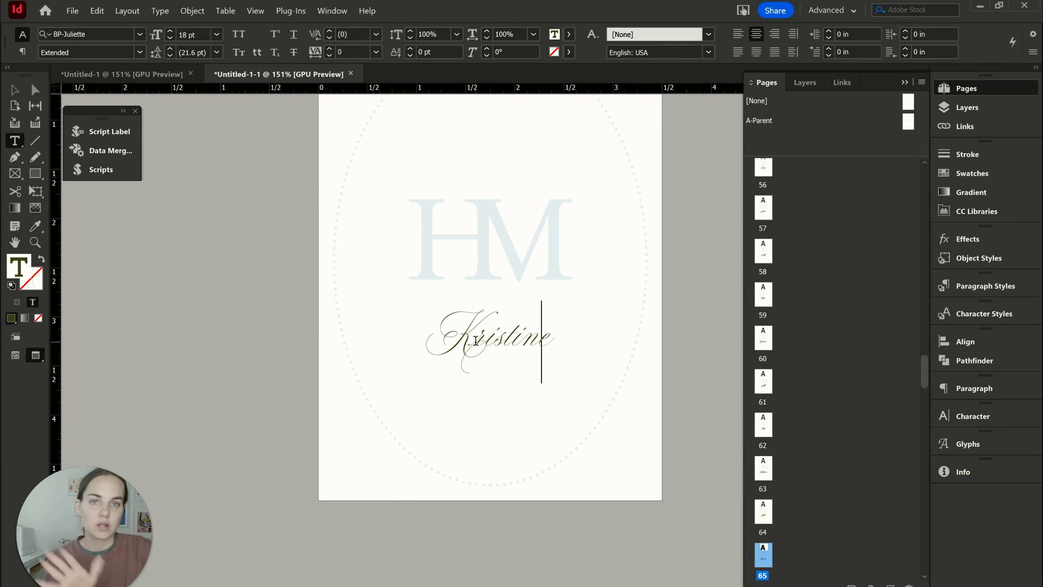
{"action": "double_click", "coordinate": [531, 338]}
{"action": "left_click", "coordinate": [532, 338]}
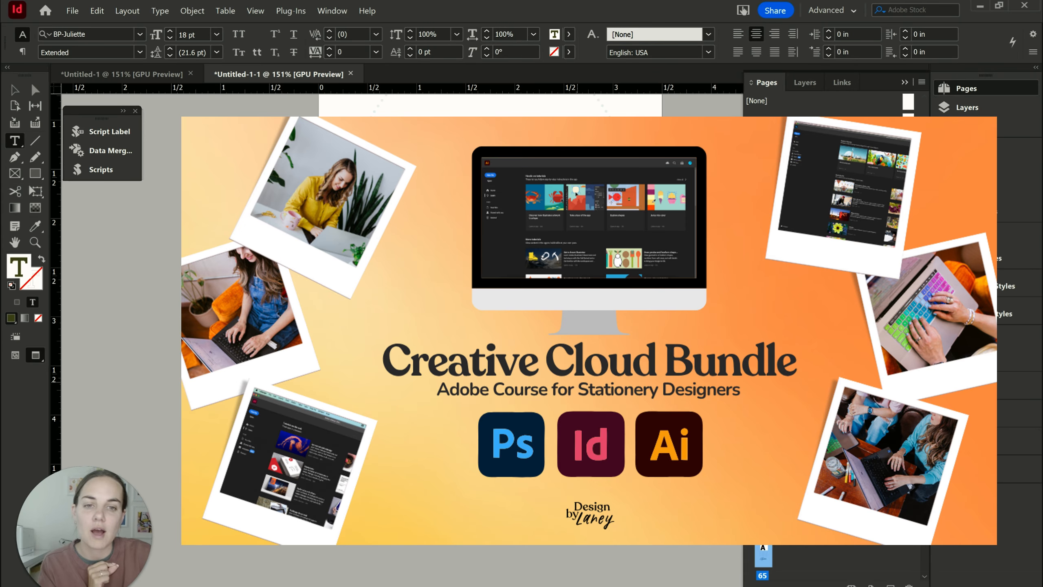
{"action": "scroll", "coordinate": [577, 380], "scroll_direction": "up", "scroll_amount": 1}
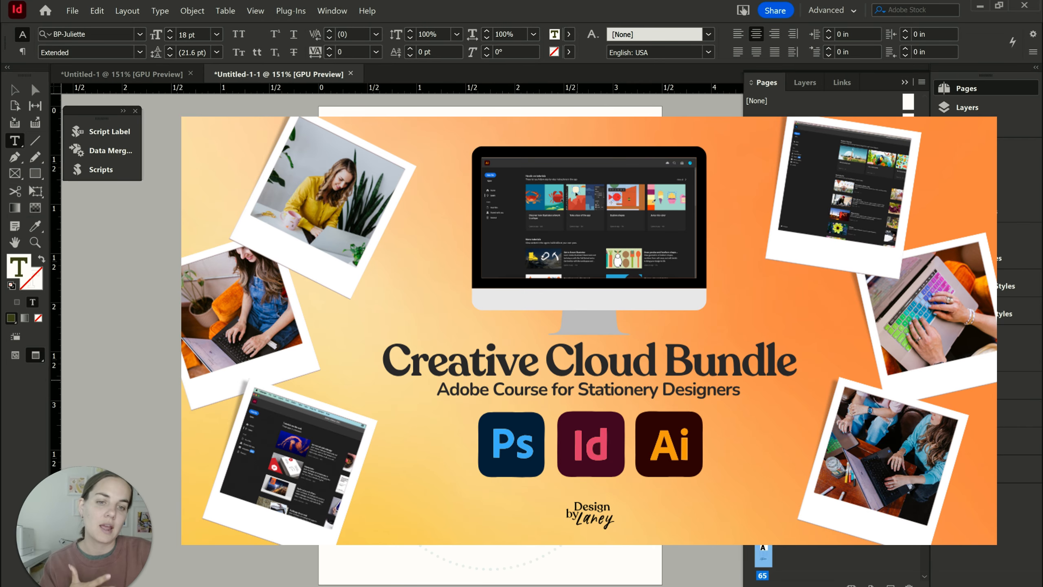